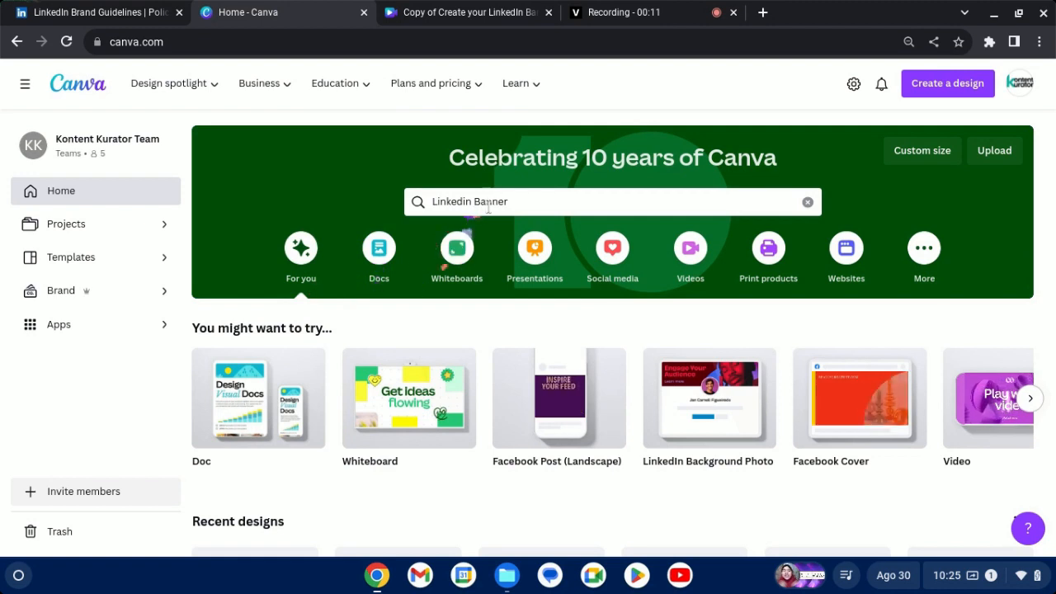
Search the template library for "Linkedin Banner".
left_click(502, 203)
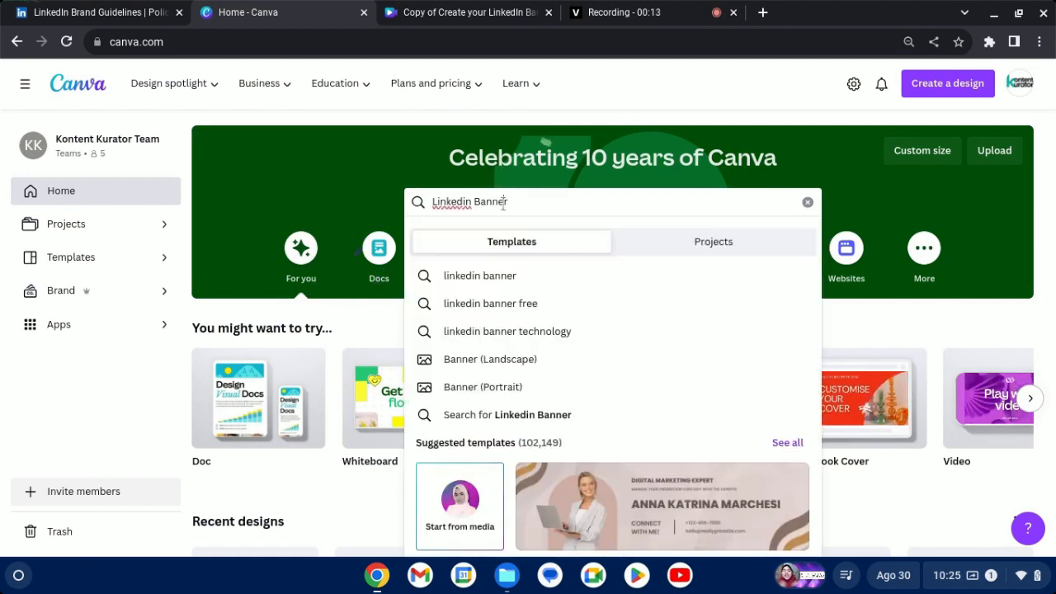
triple_click(503, 204)
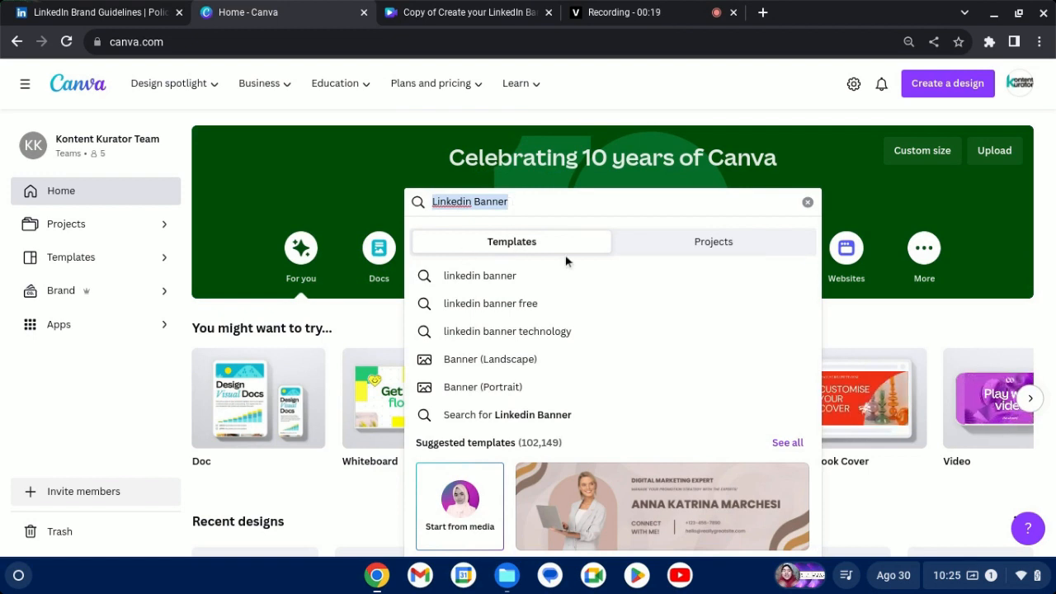
left_click(543, 201)
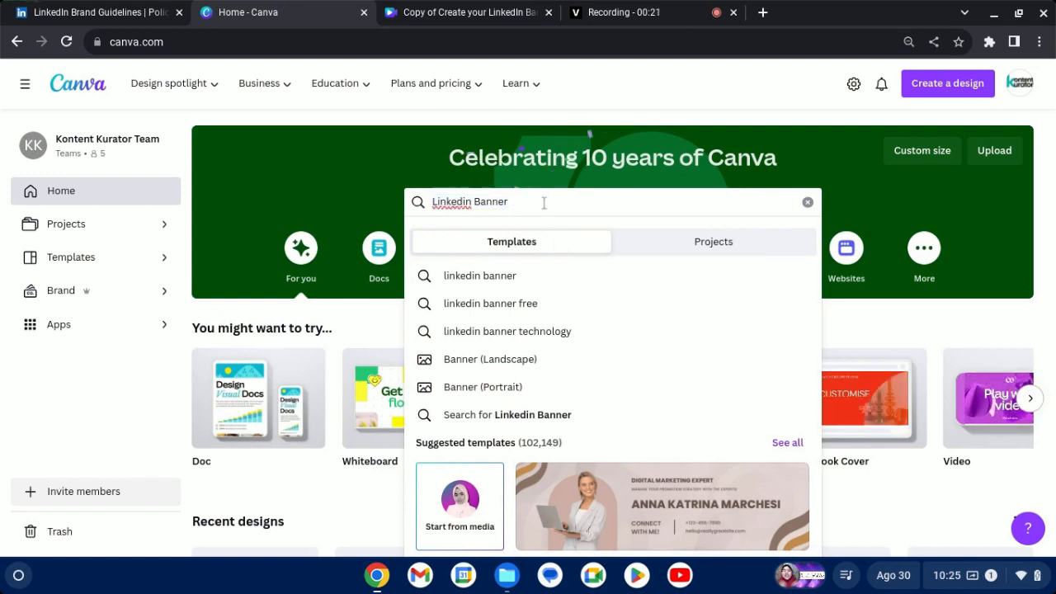
key("Return")
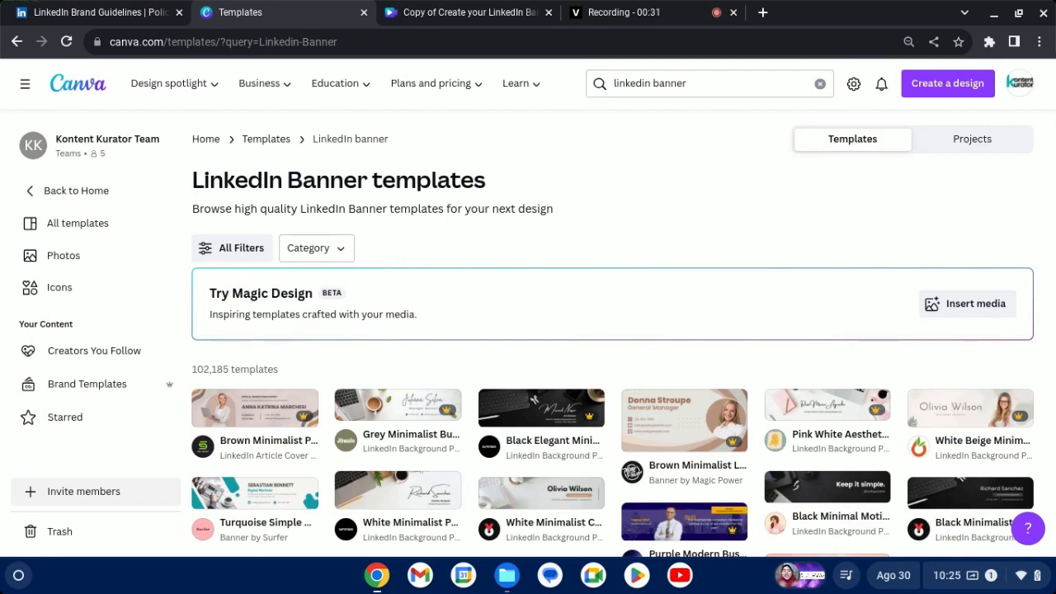
Browse the banner results and open the preview of the "Black Modern Graphic Designer LinkedIn Banner" template.
scroll(612, 330, "down", 3)
scroll(612, 330, "up", 4)
scroll(564, 187, "down", 3)
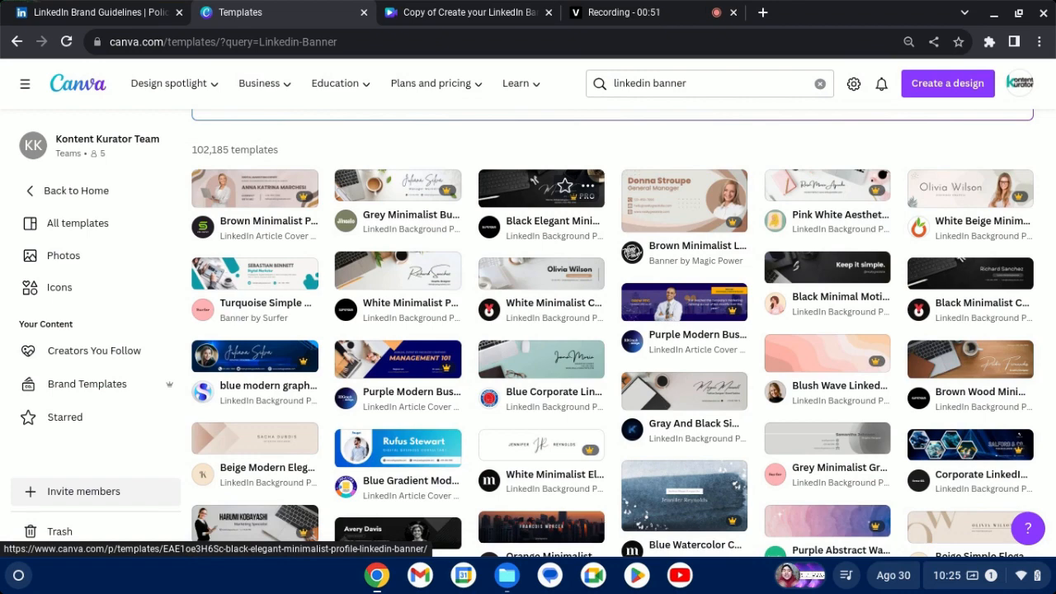
scroll(541, 190, "down", 5)
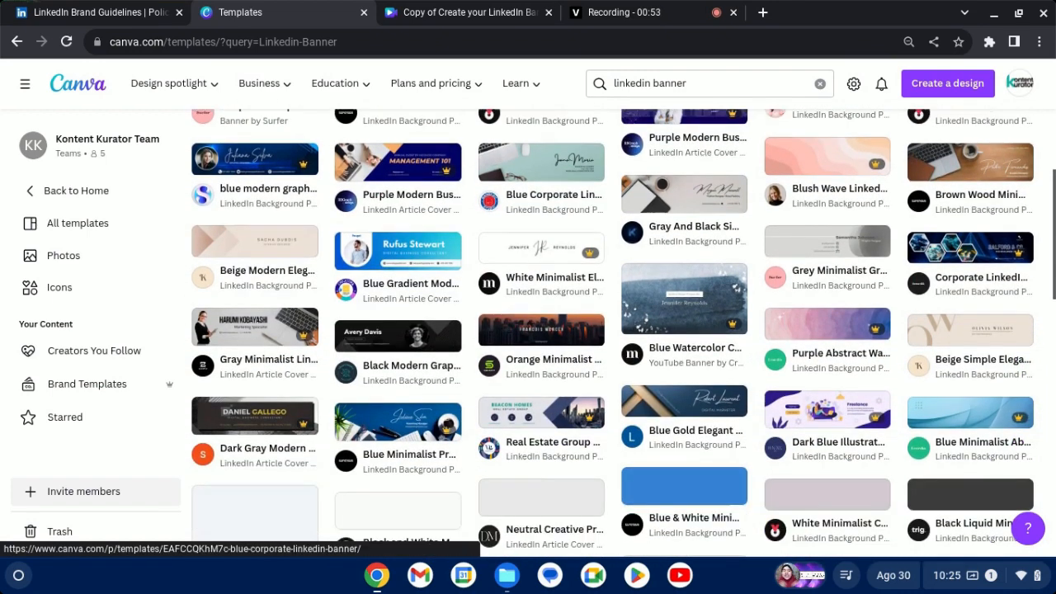
scroll(454, 227, "down", 1)
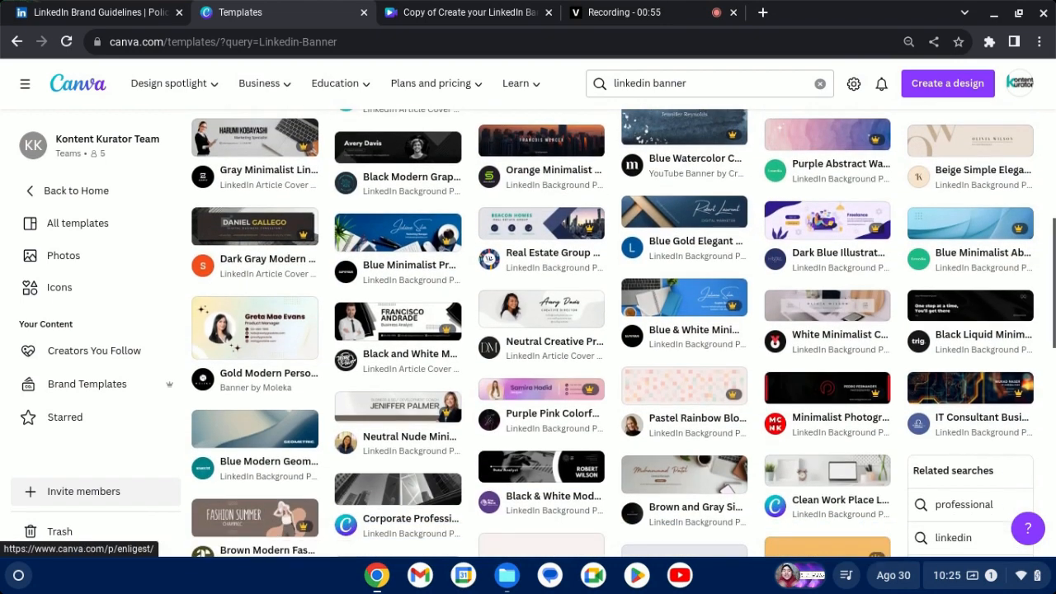
scroll(453, 227, "up", 2)
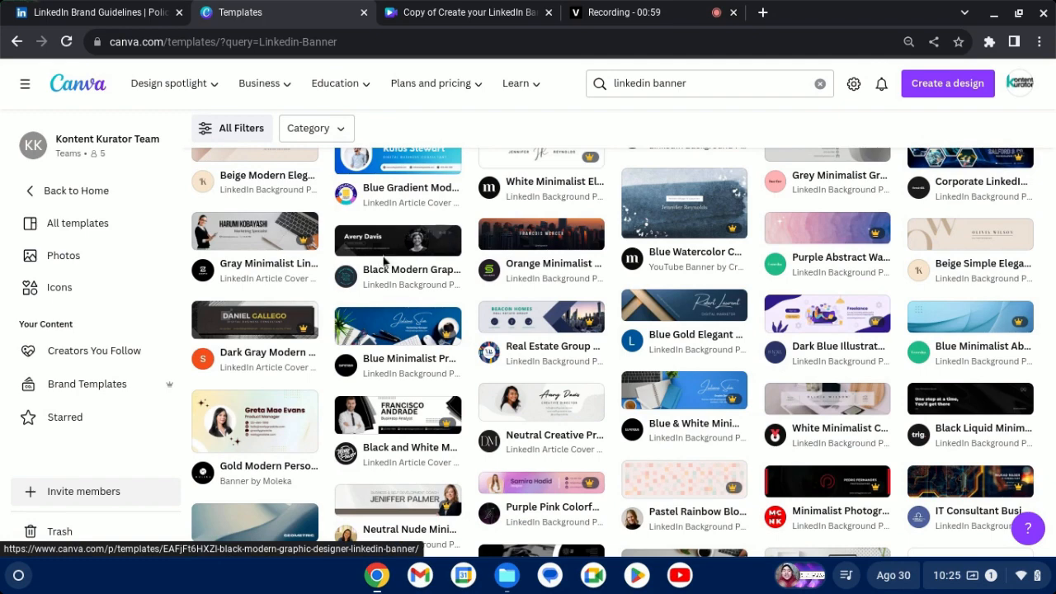
left_click(379, 253)
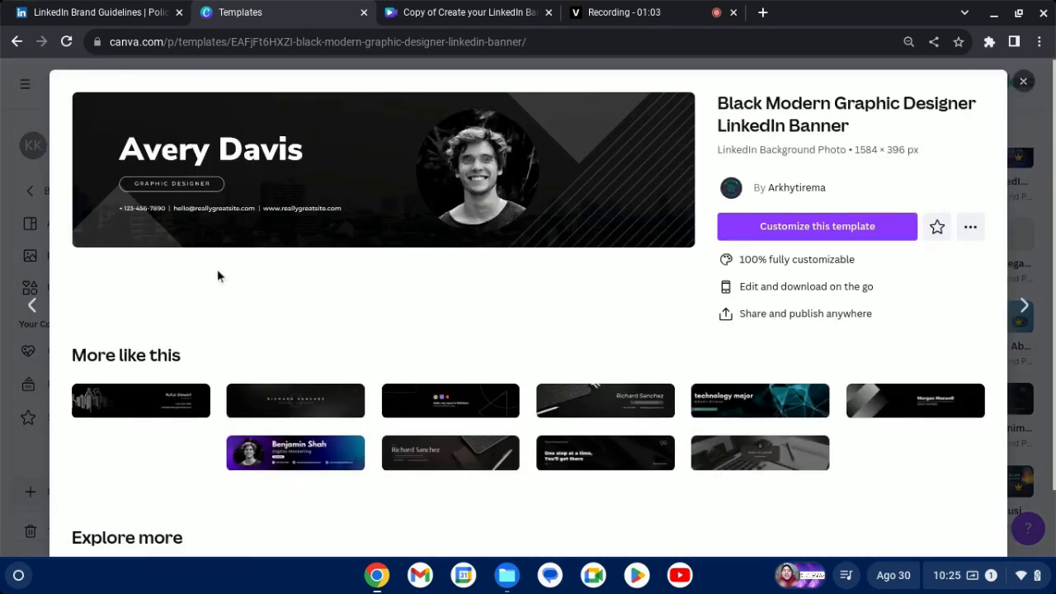
Look through the similar templates, then start customizing the Black Modern Graphic Designer LinkedIn Banner template.
scroll(284, 284, "down", 1)
scroll(284, 284, "down", 2)
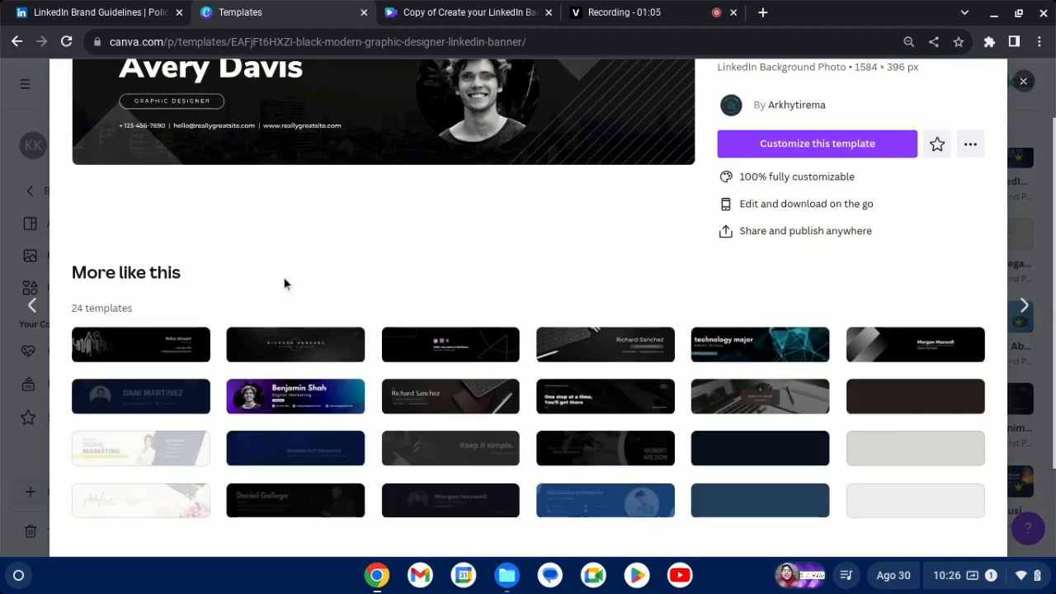
scroll(238, 278, "down", 1)
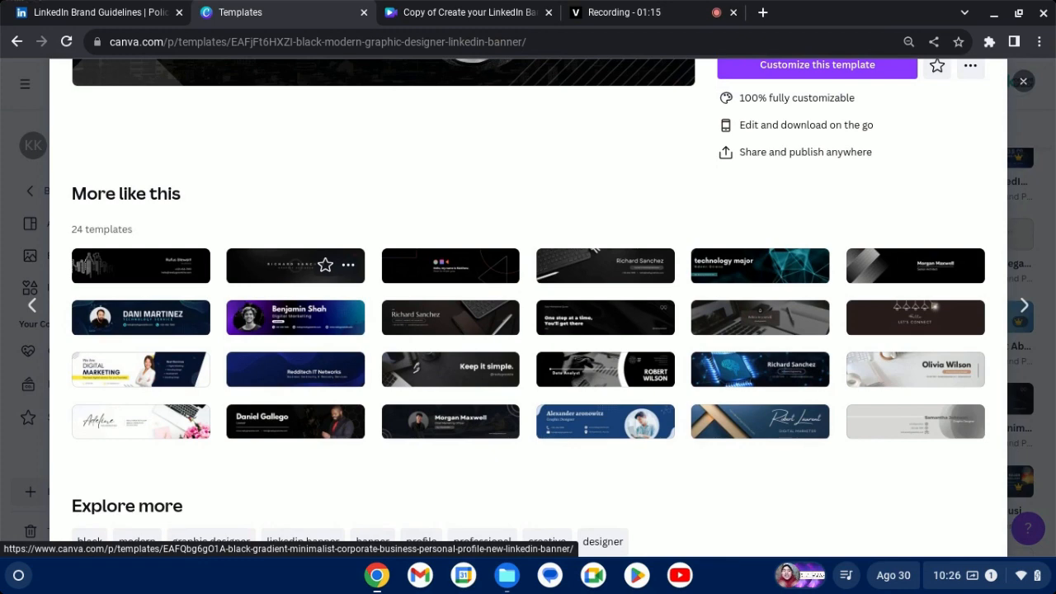
scroll(325, 422, "up", 3)
scroll(366, 324, "down", 2)
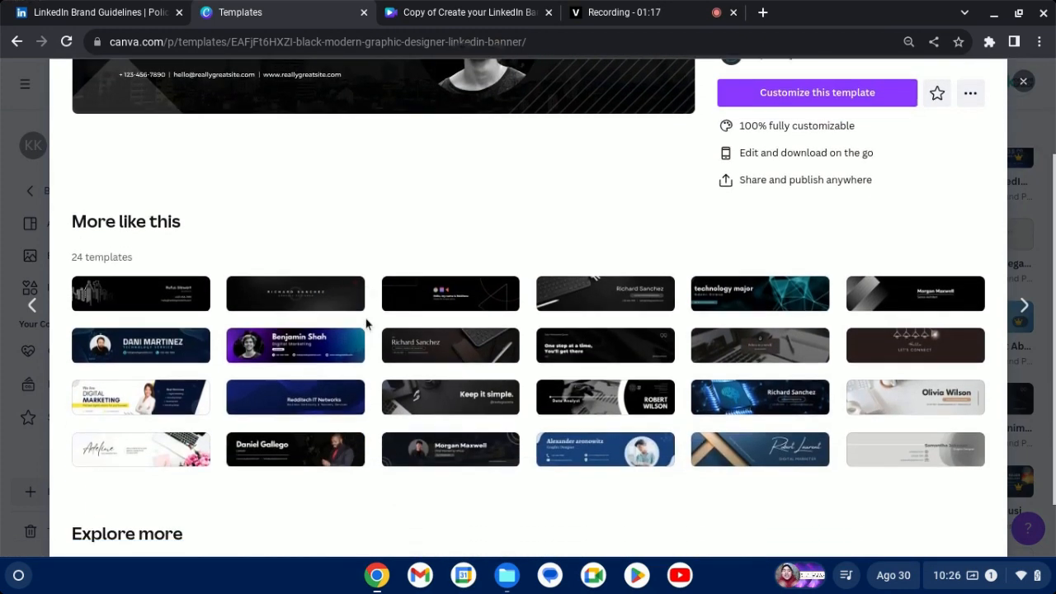
scroll(366, 326, "down", 1)
scroll(365, 323, "up", 3)
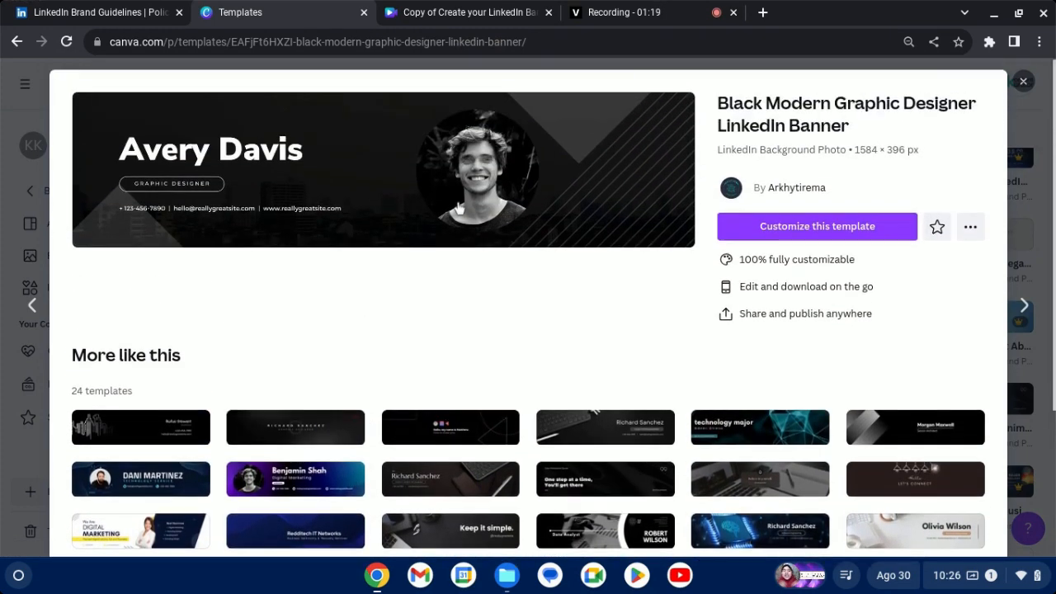
left_click(737, 237)
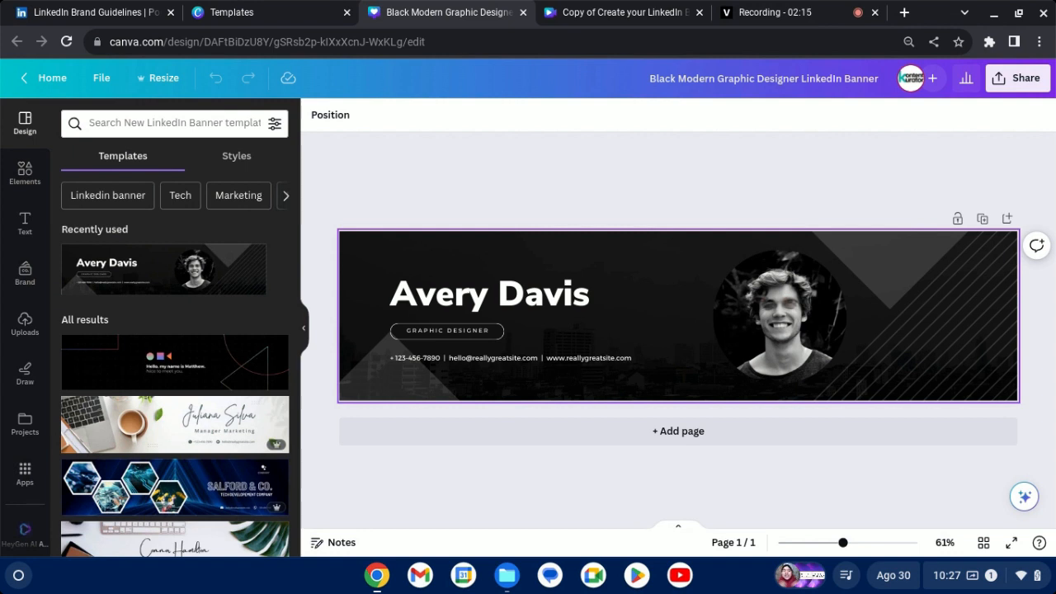
Replace the large placeholder name on the banner with the headline "Creating Content that Speaks for You!".
left_click(582, 285)
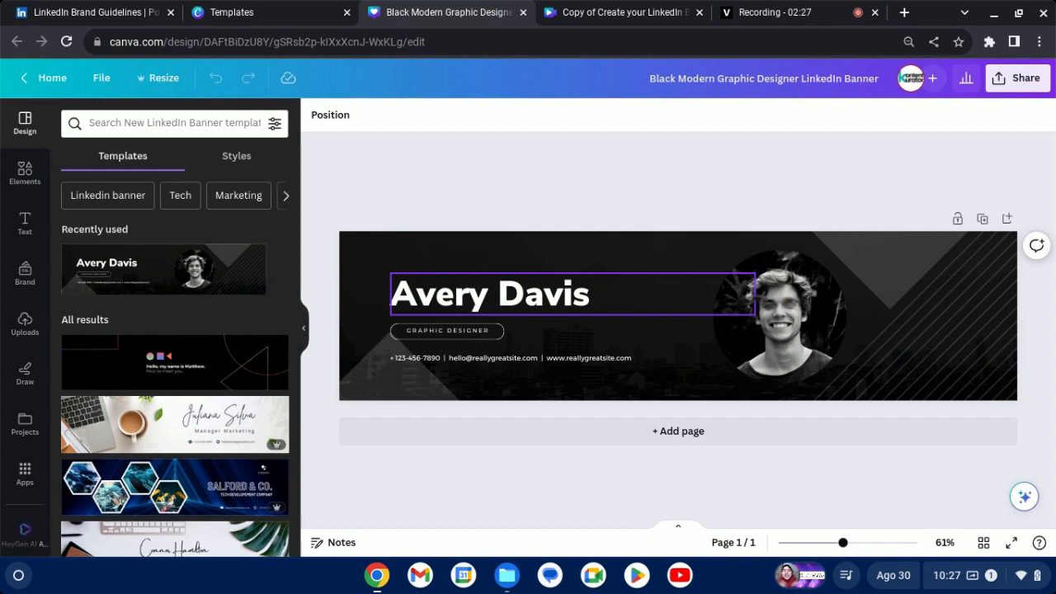
double_click(597, 297)
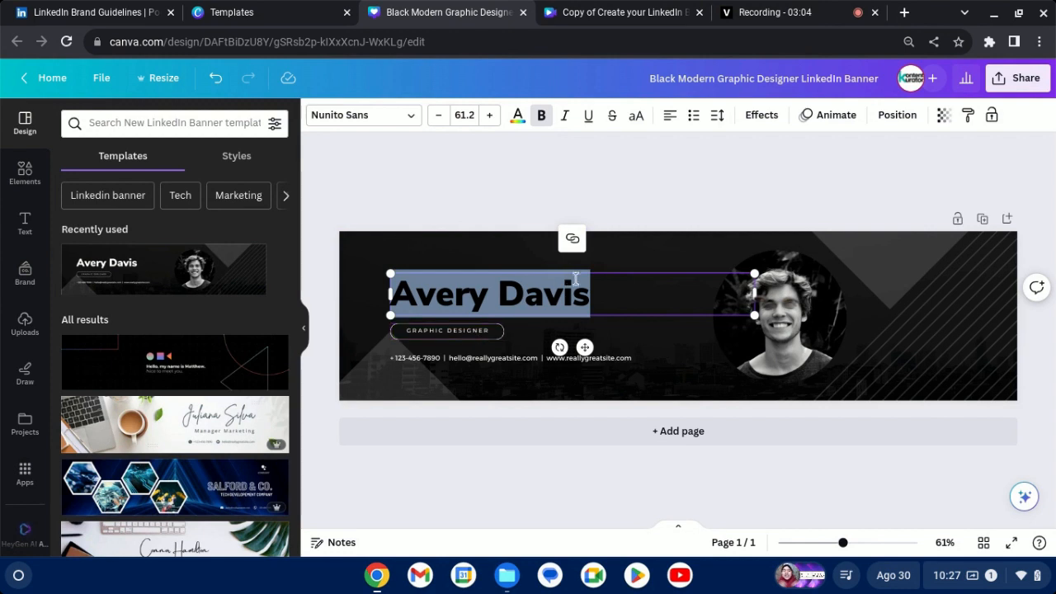
left_click(605, 295)
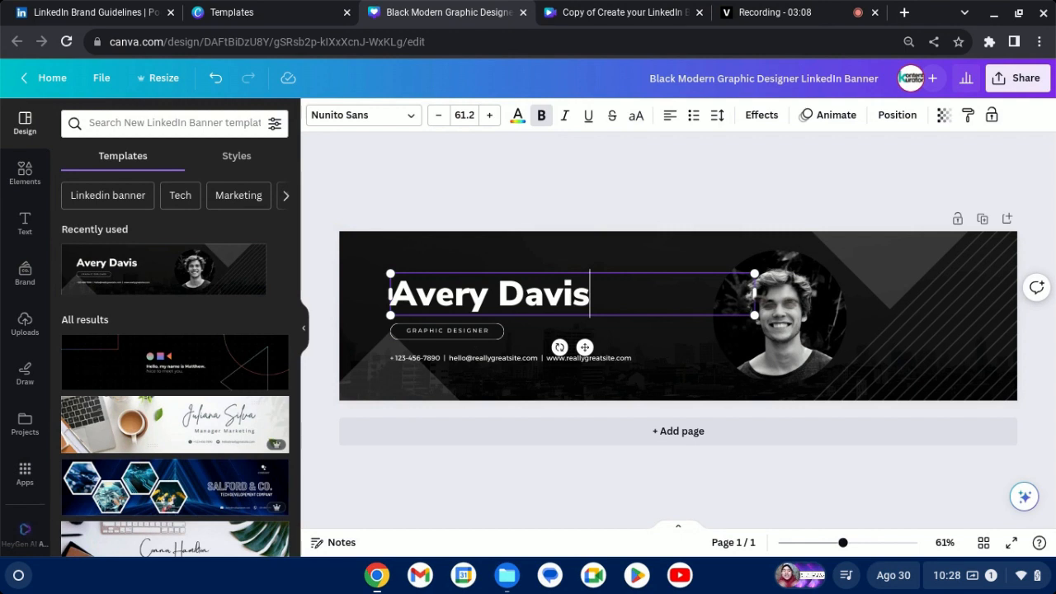
key("ctrl+a")
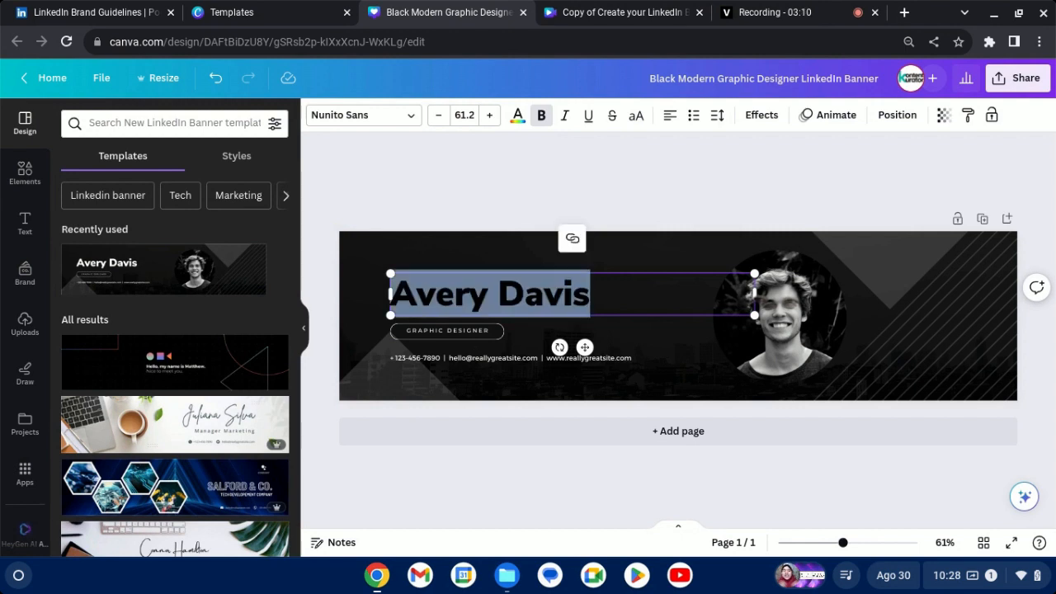
key("BackSpace")
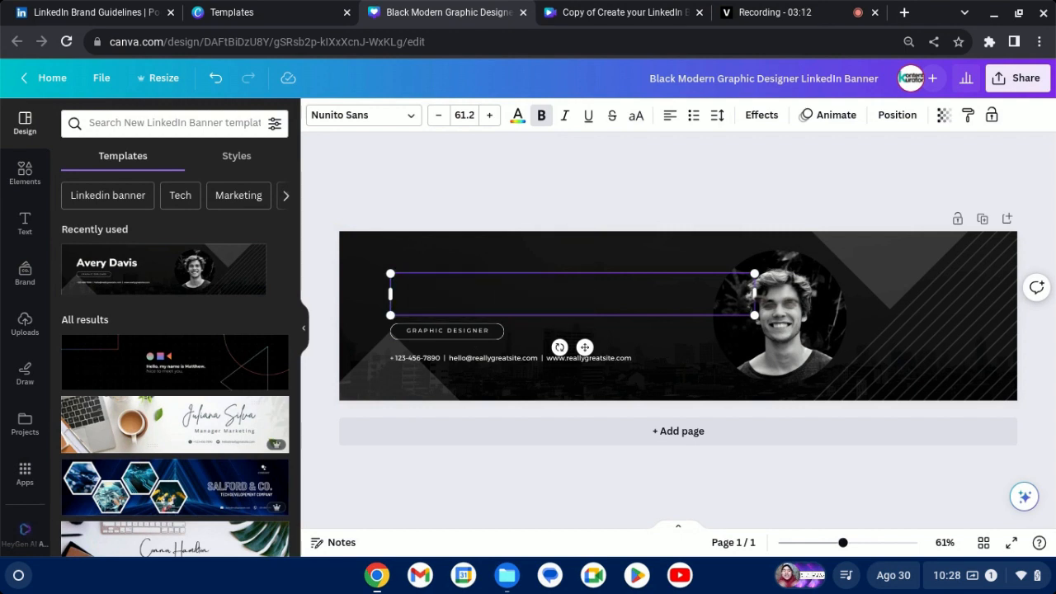
type("Creat")
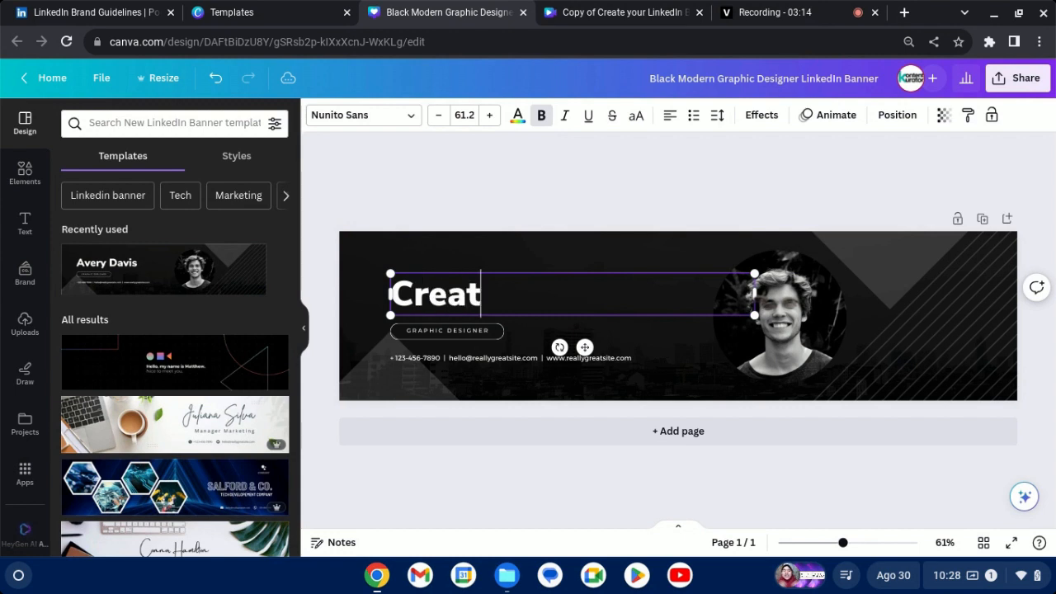
type("ing Con")
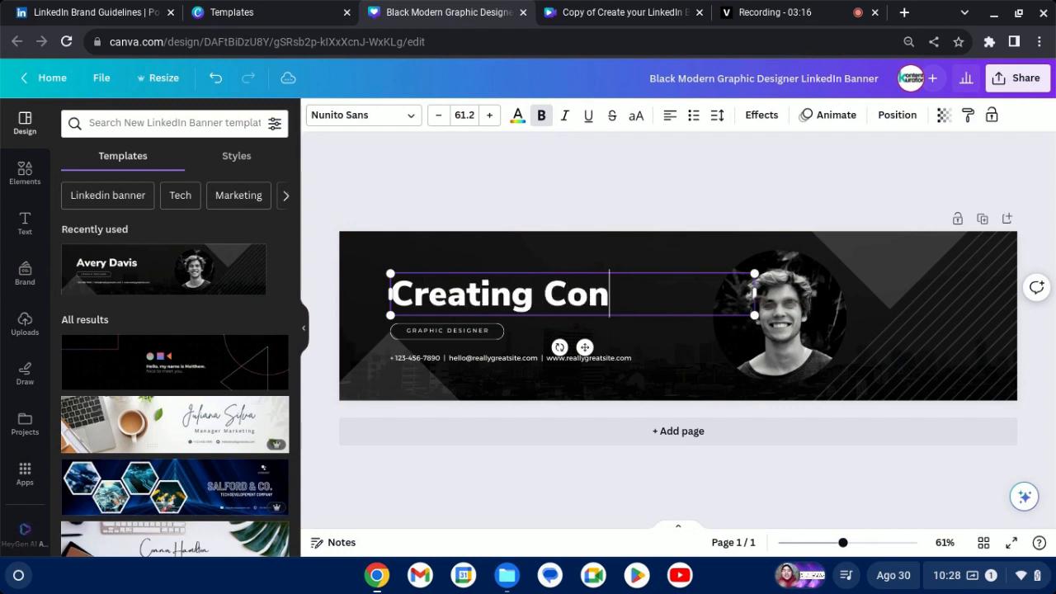
type("ten")
key("BackSpace")
type("ent ")
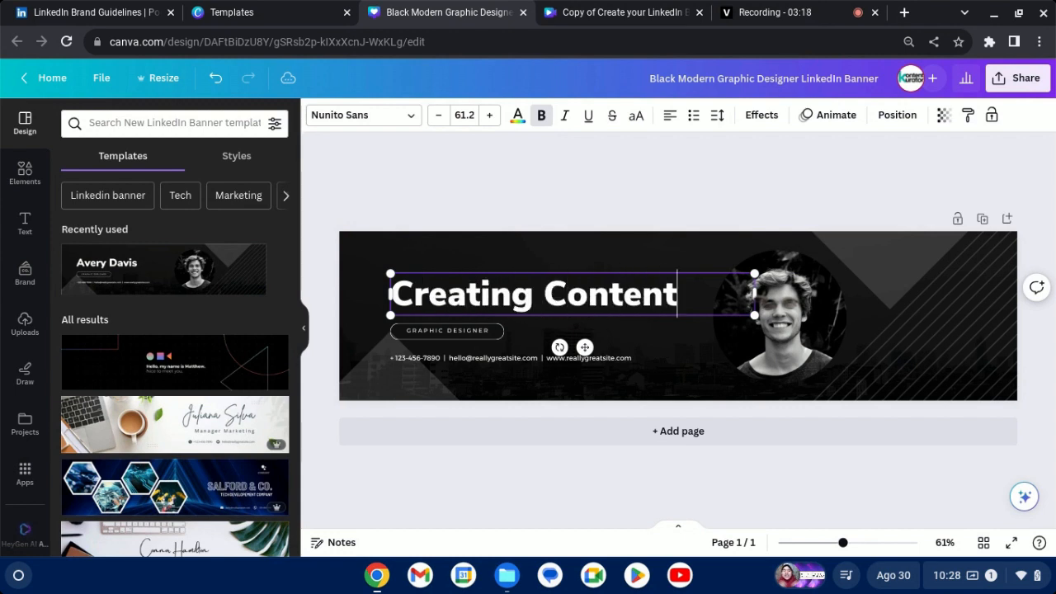
type("that")
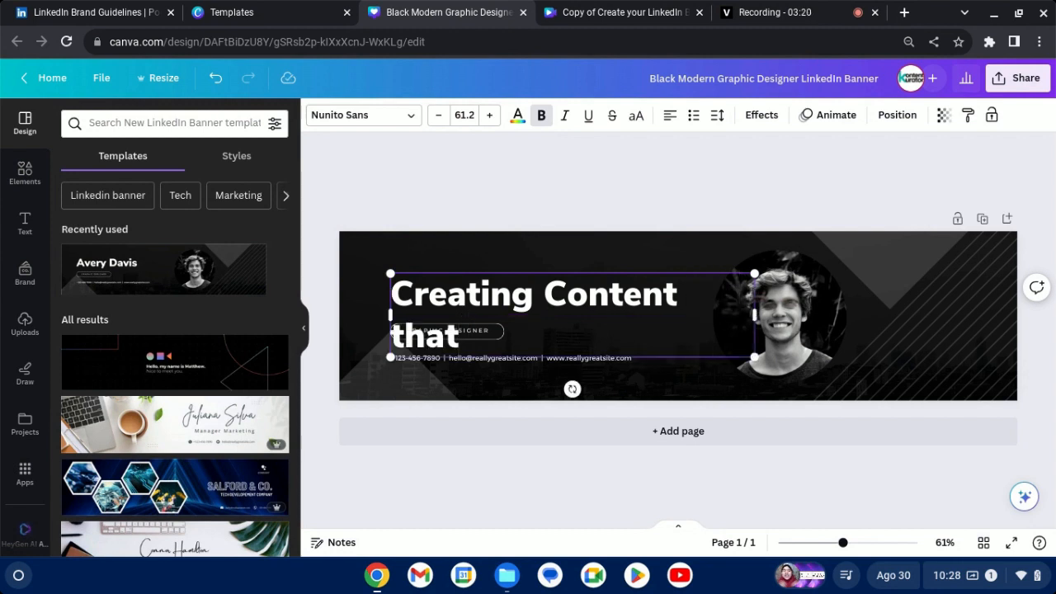
type(" Sp")
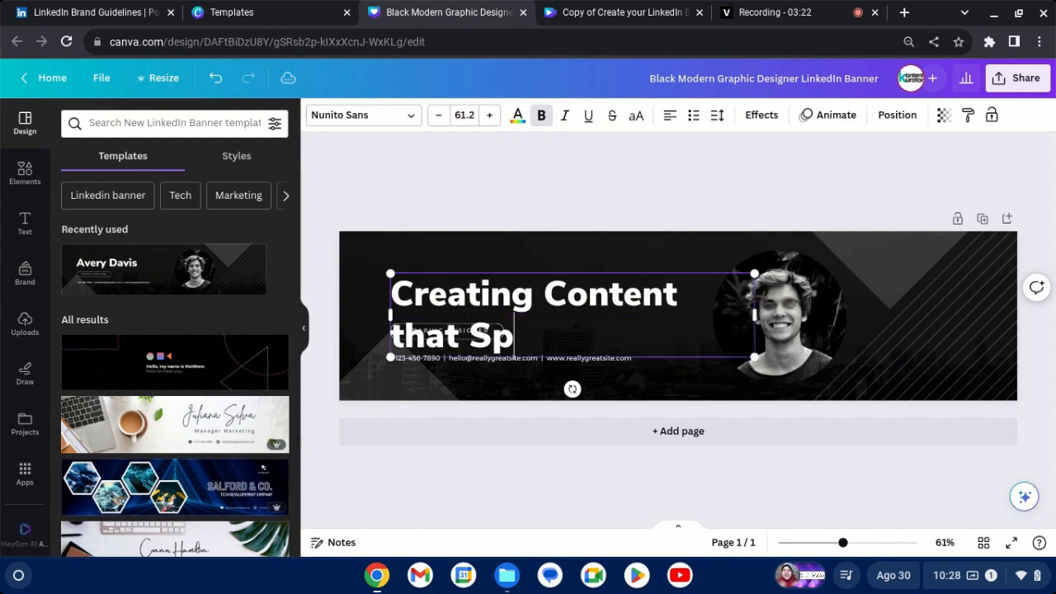
type("eaks for y")
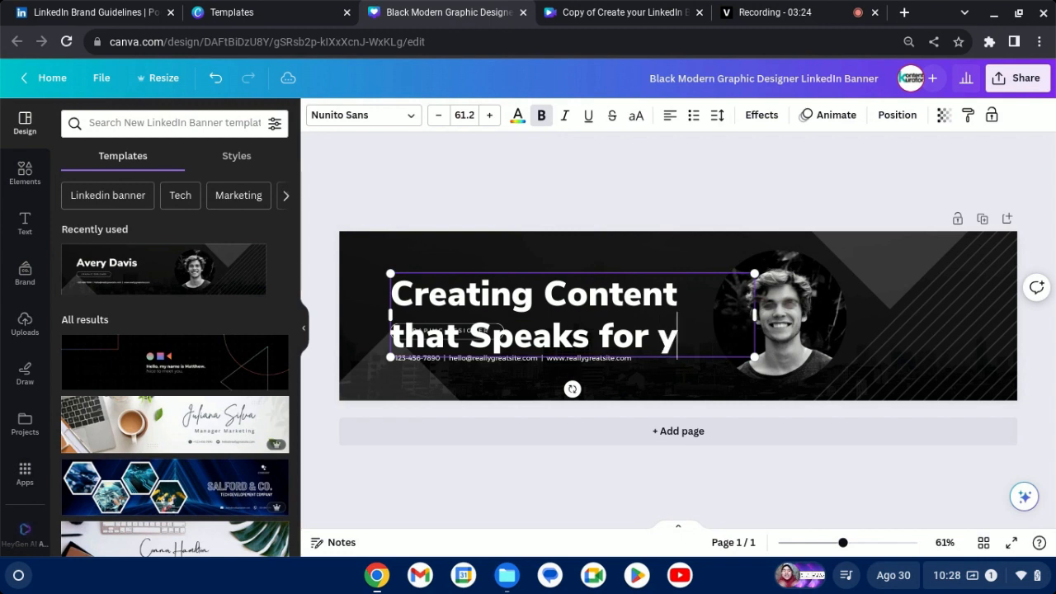
key("BackSpace")
type("Yo")
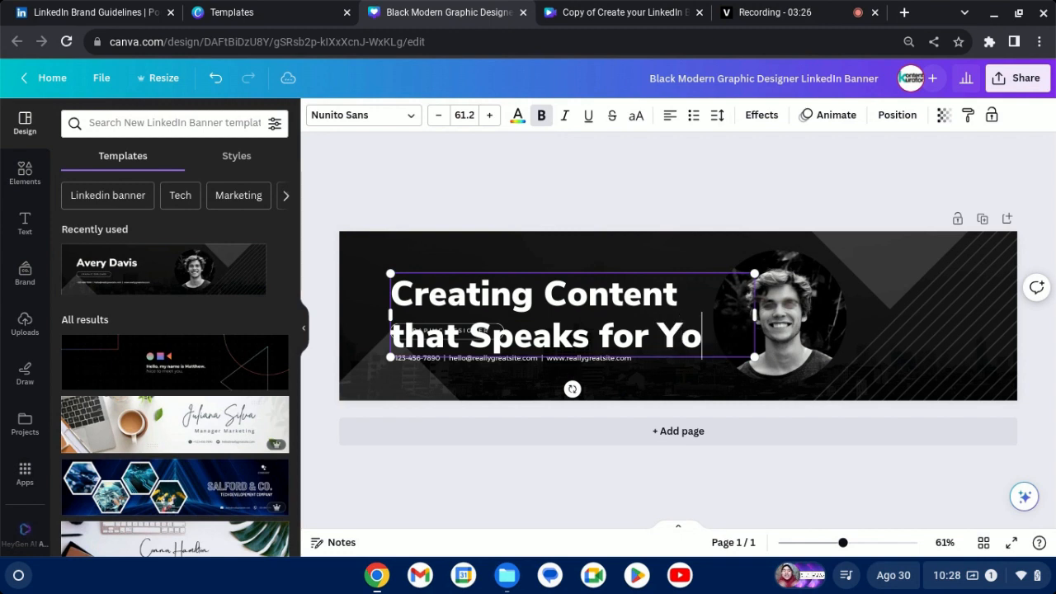
type("u!")
Reduce the line spacing of the whole headline so its two lines sit closer together.
key("ctrl+a")
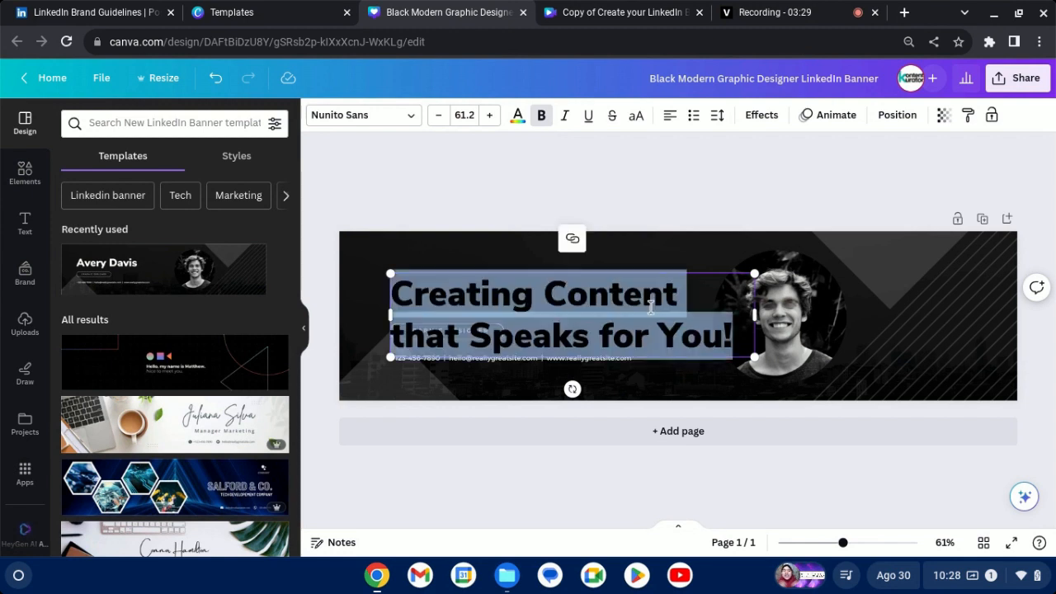
left_click(717, 116)
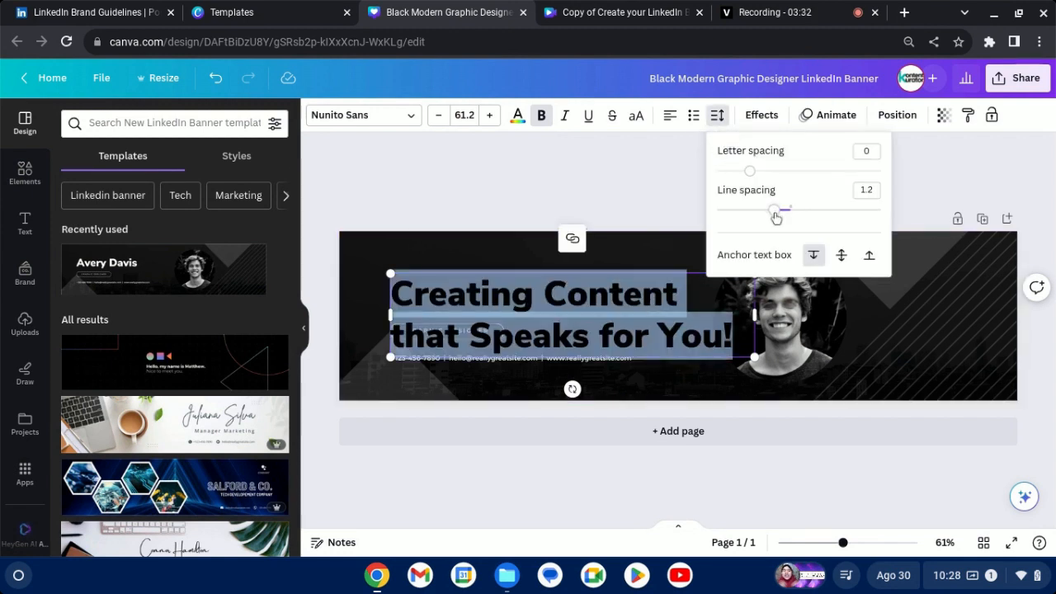
left_click_drag(773, 208, 750, 210)
left_click(636, 204)
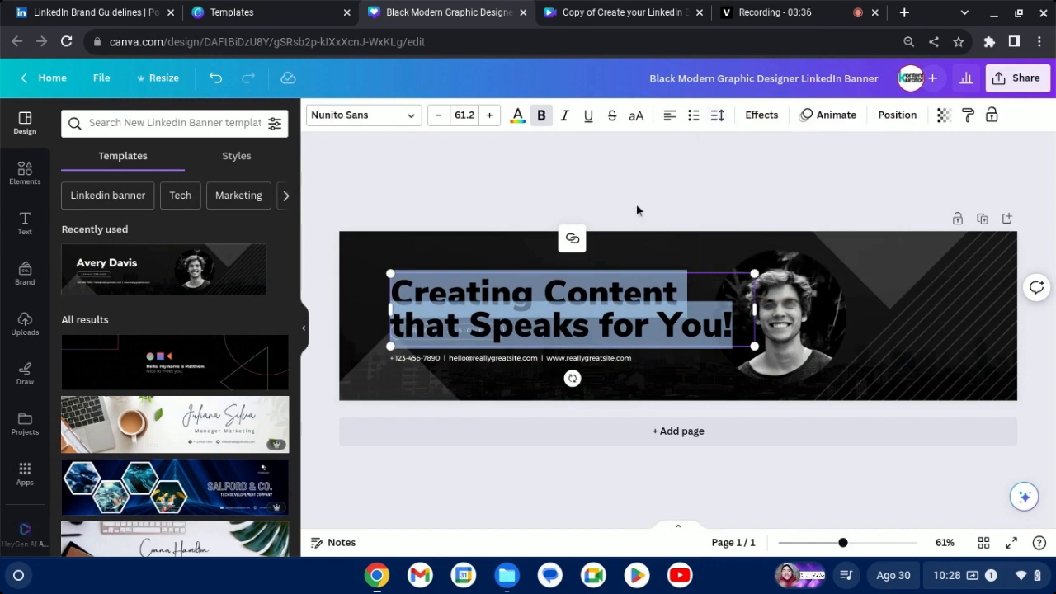
left_click(636, 204)
Move the headline up near the banner's upper edge and delete the "GRAPHIC DESIGNER" label below it.
left_click_drag(588, 314, 569, 276)
left_click(460, 343)
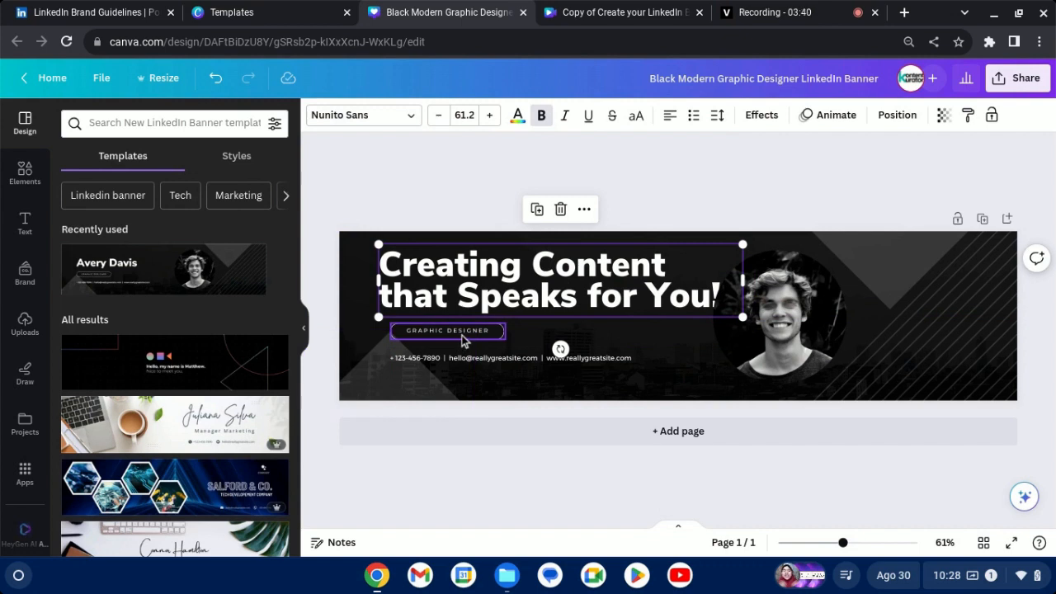
key("BackSpace")
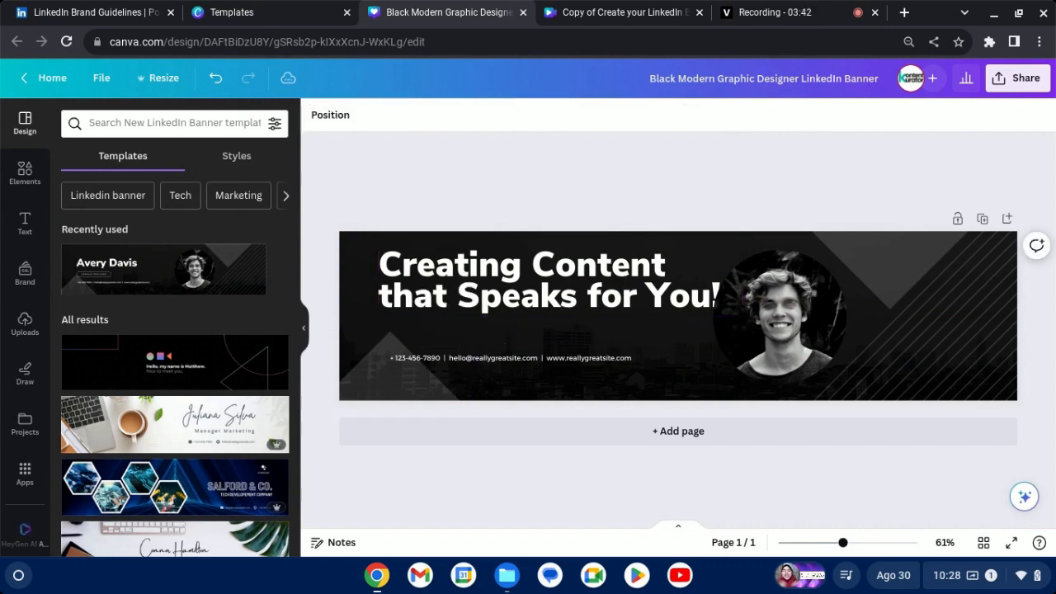
Move the headline down so it sits just above the contact details line.
left_click_drag(520, 297, 517, 318)
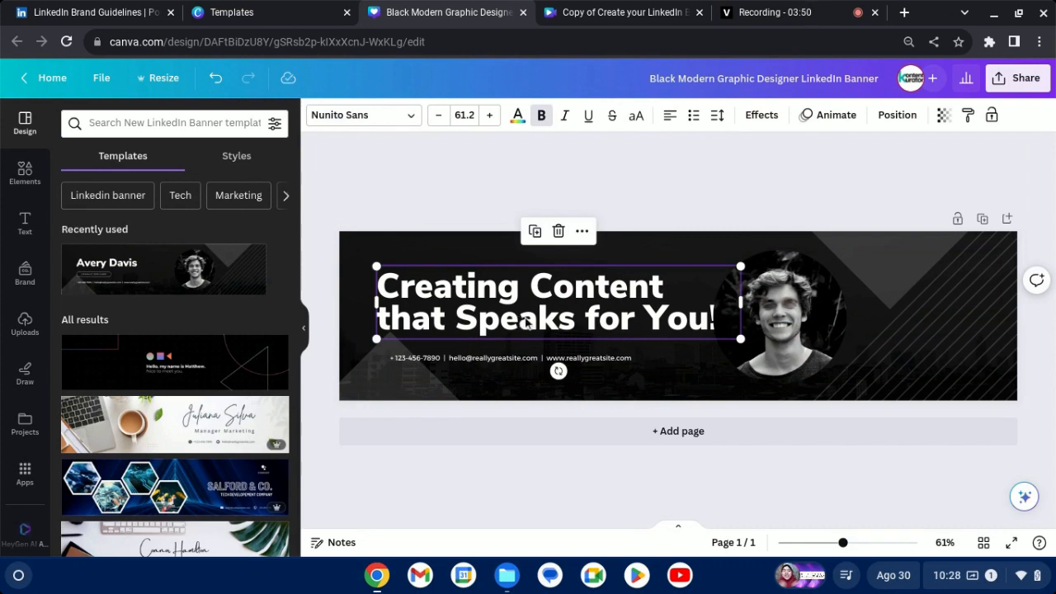
right_click(520, 322)
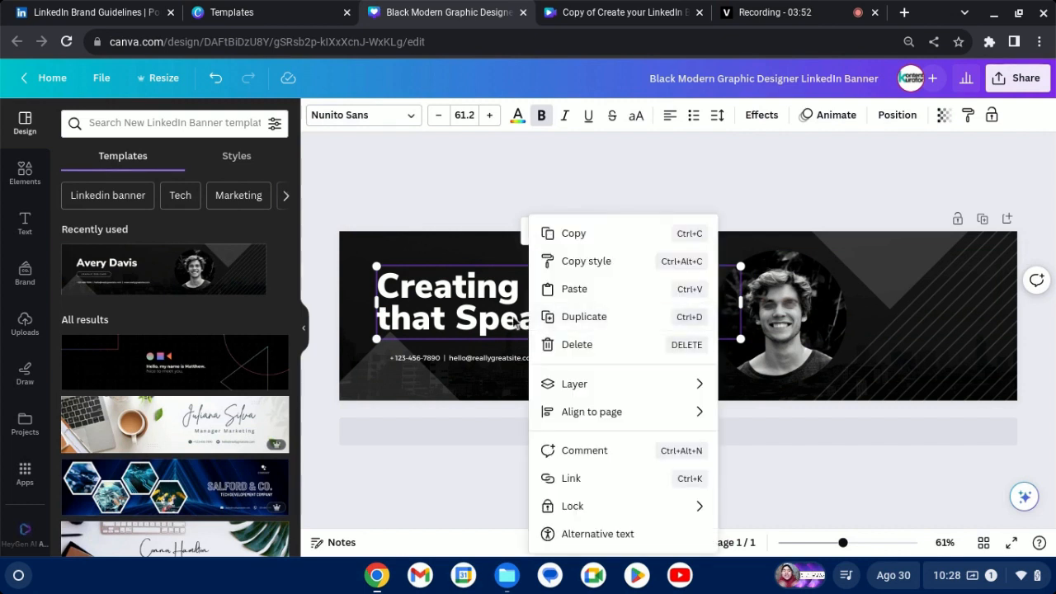
left_click(516, 323)
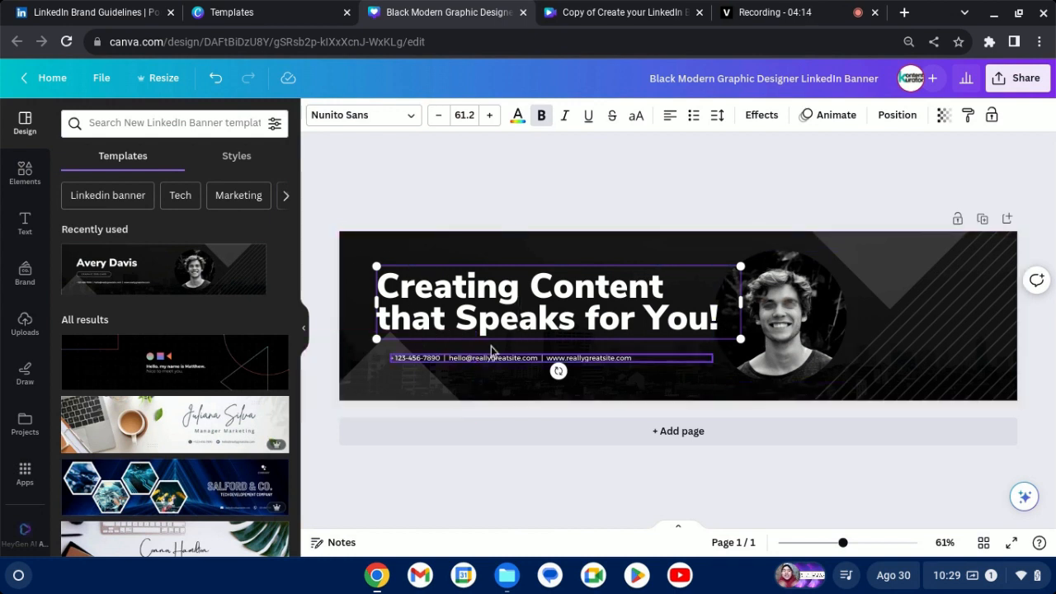
Move the circular portrait photo to the lower left part of the banner, over the headline and contact details.
left_click_drag(757, 328, 451, 356)
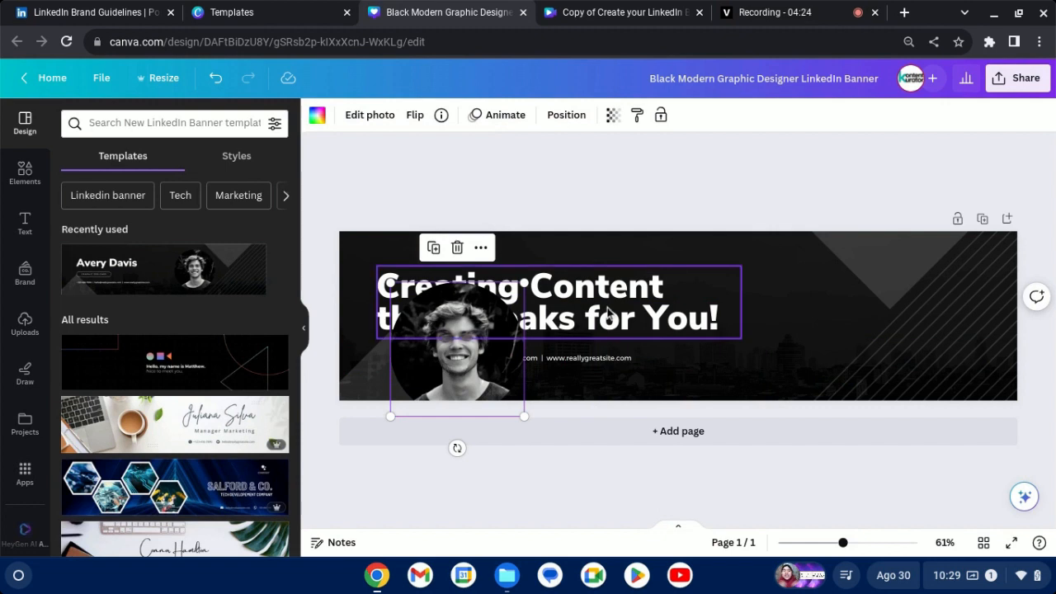
Move the headline to the right half of the banner and place the contact details line directly beneath it.
left_click_drag(608, 311, 867, 313)
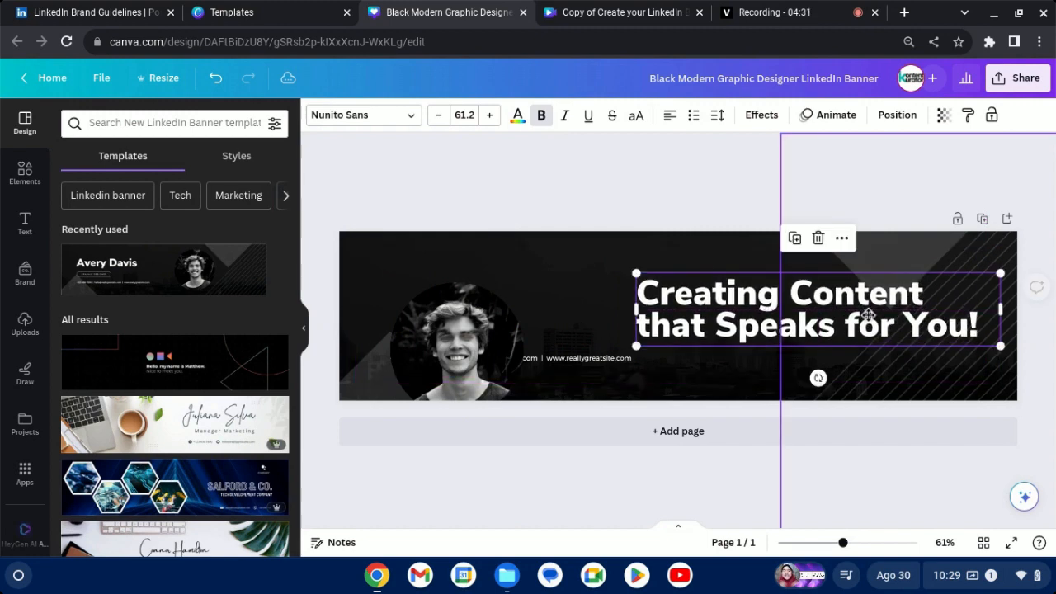
left_click(595, 357)
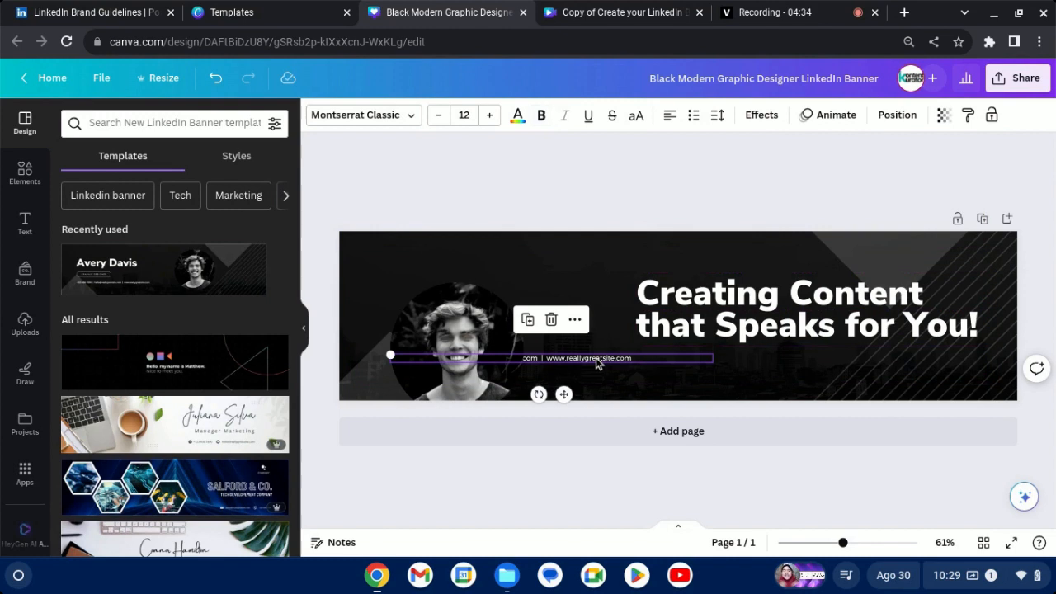
left_click_drag(596, 358, 843, 353)
Move the circular portrait photo just left of the headline, shrink it slightly and centre it vertically on the banner.
left_click(466, 360)
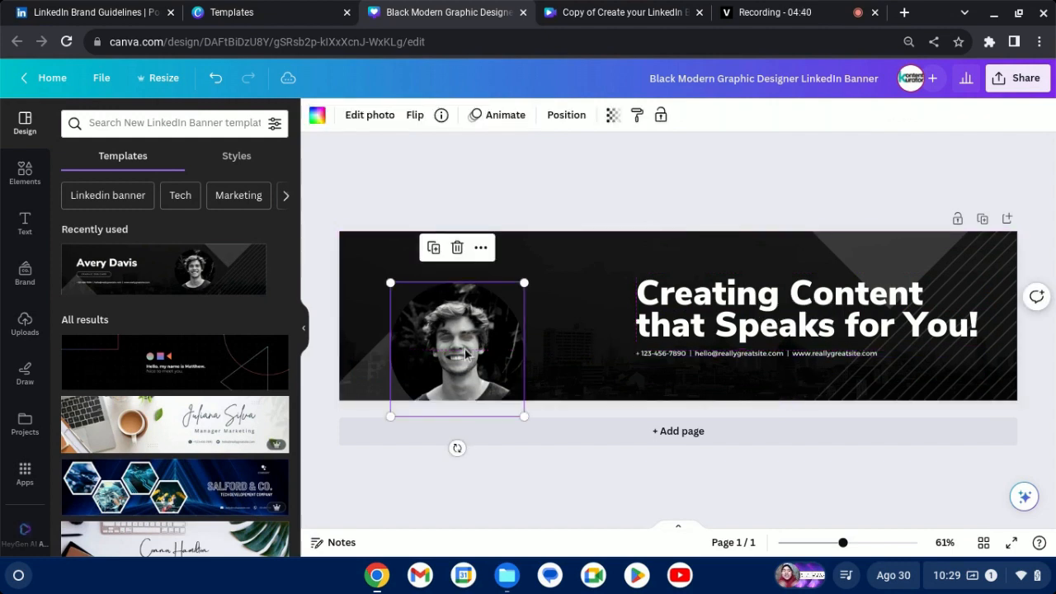
left_click_drag(470, 345, 571, 307)
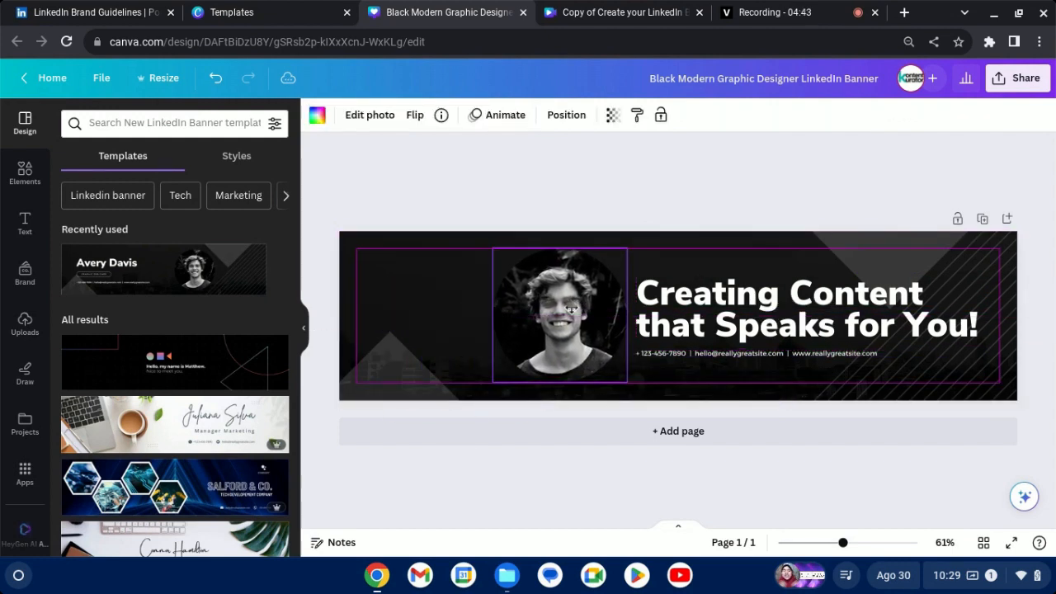
left_click(442, 319)
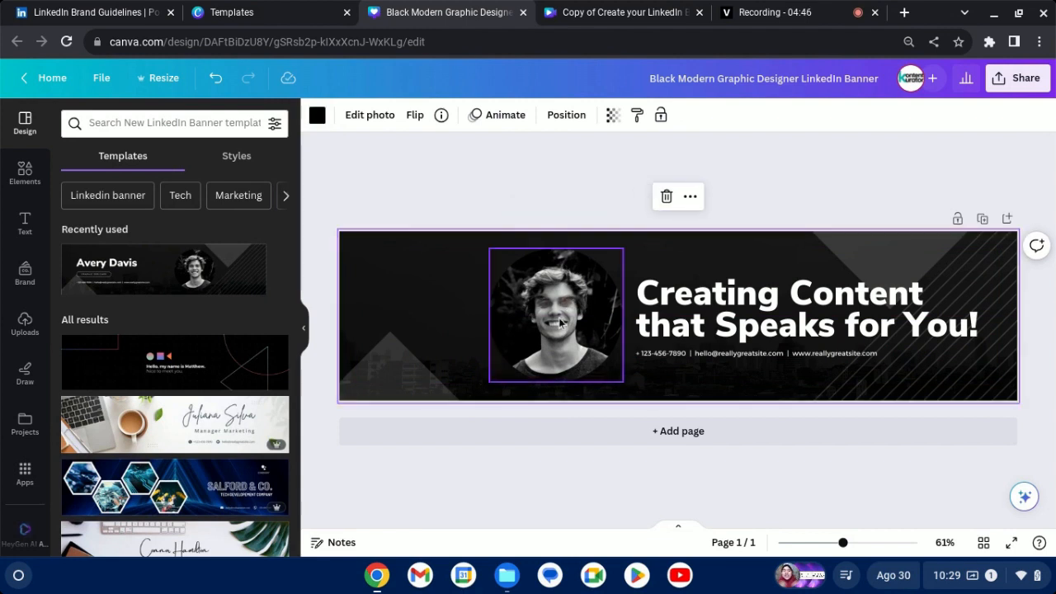
left_click(509, 270)
left_click_drag(489, 249, 513, 273)
mouse_move(559, 322)
left_mouse_down()
mouse_move(561, 303)
mouse_move(563, 313)
left_mouse_up()
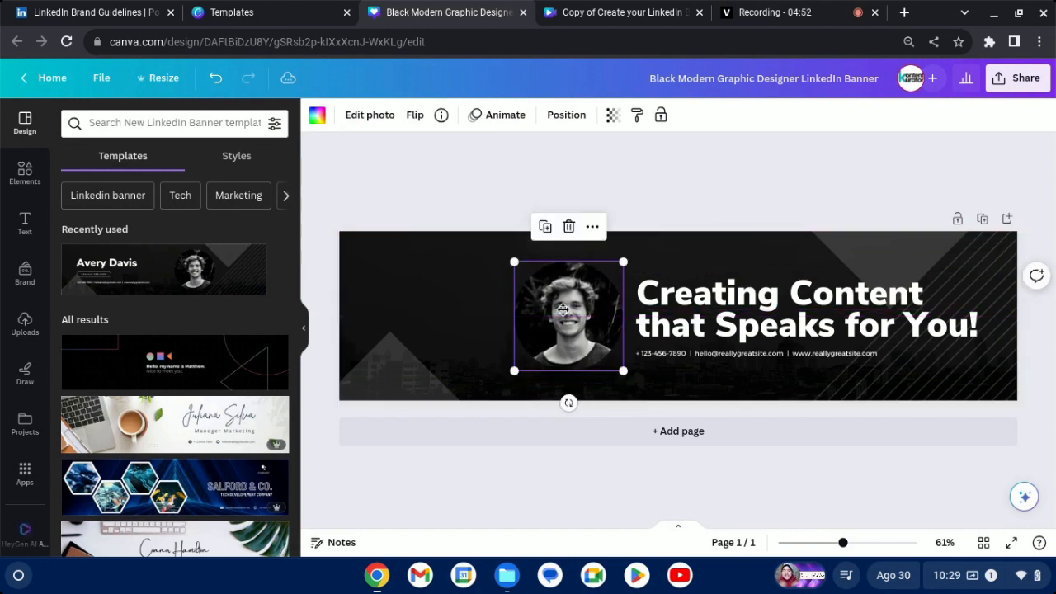
Delete the circular portrait photo together with its frame.
left_click(459, 315)
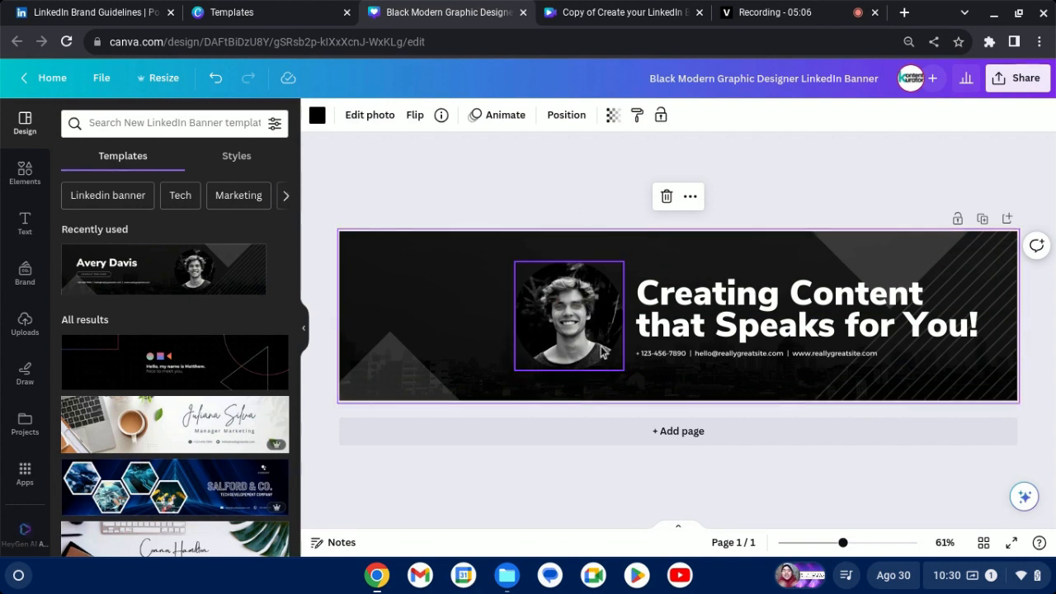
left_click(559, 319)
left_click(462, 312)
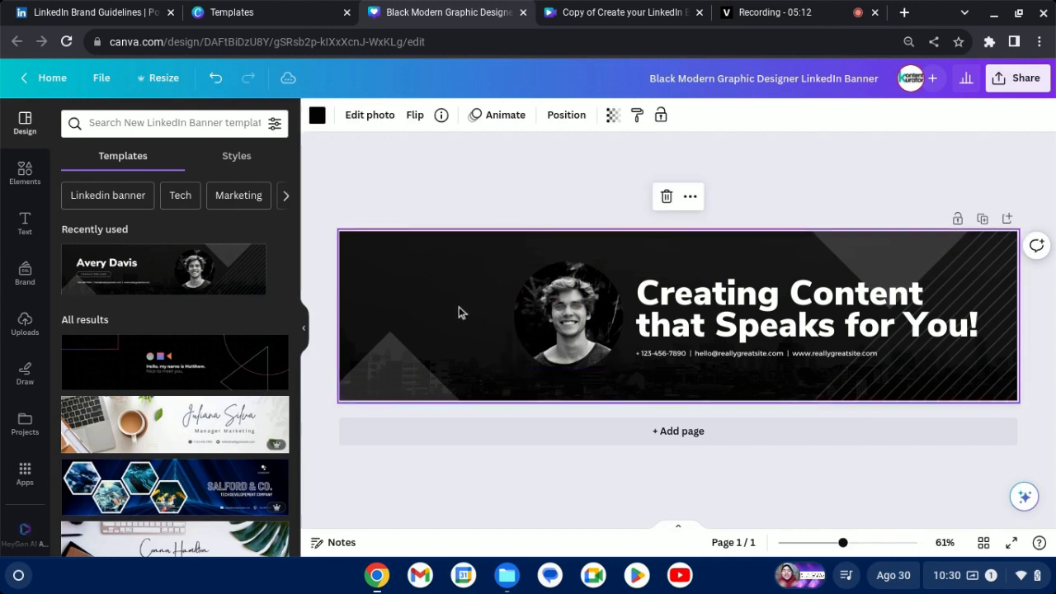
left_click(594, 327)
left_click(593, 227)
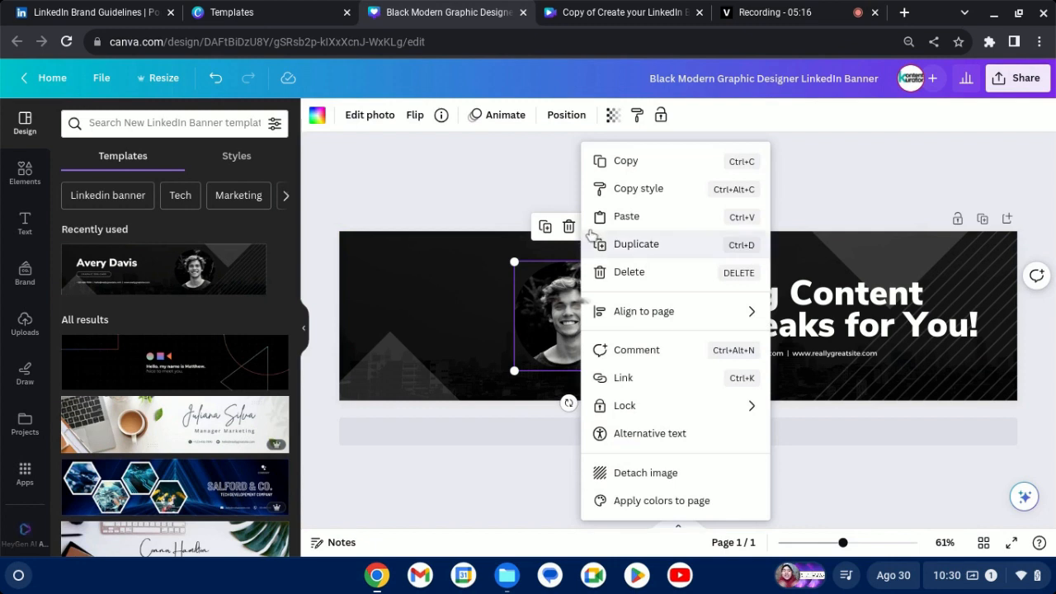
left_click(466, 255)
left_click(587, 294)
left_click(569, 234)
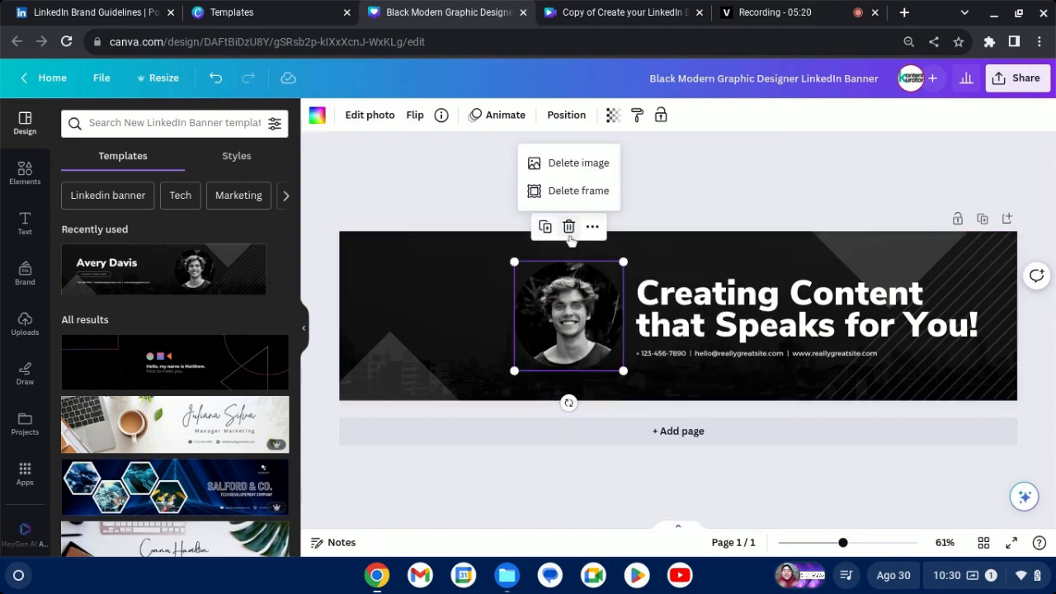
left_click(569, 190)
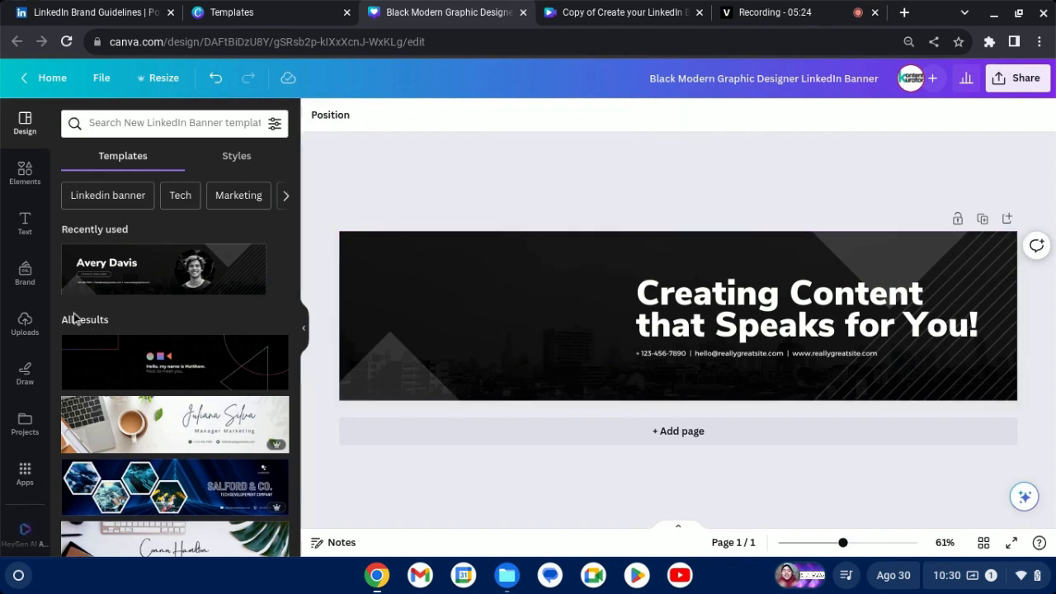
Add the uploaded photo of the woman in a pink headscarf, enlarge it and rest it on the banner's lower edge left of the headline.
left_click(25, 322)
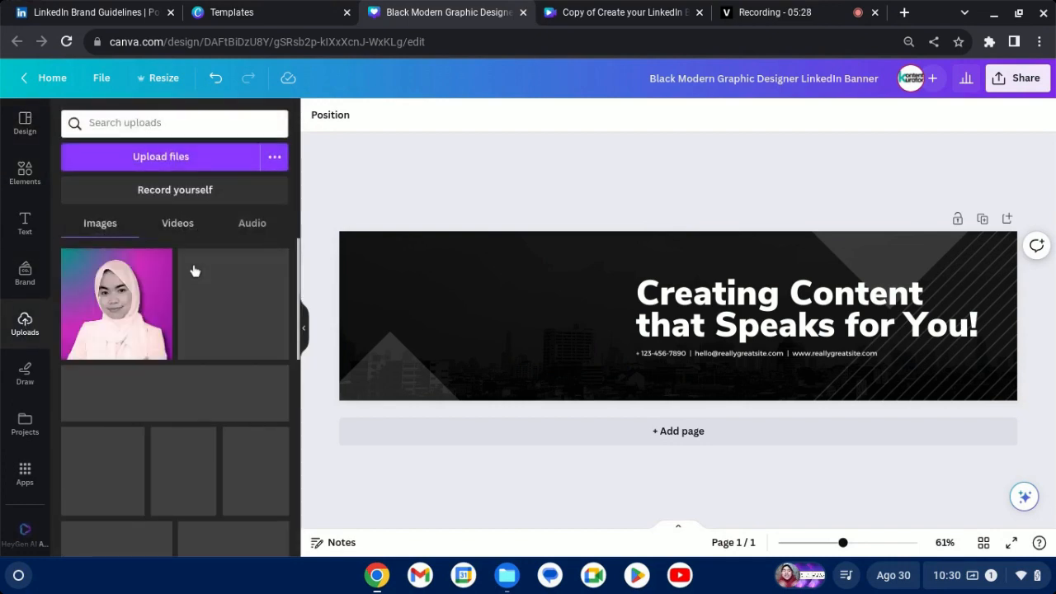
left_click(126, 315)
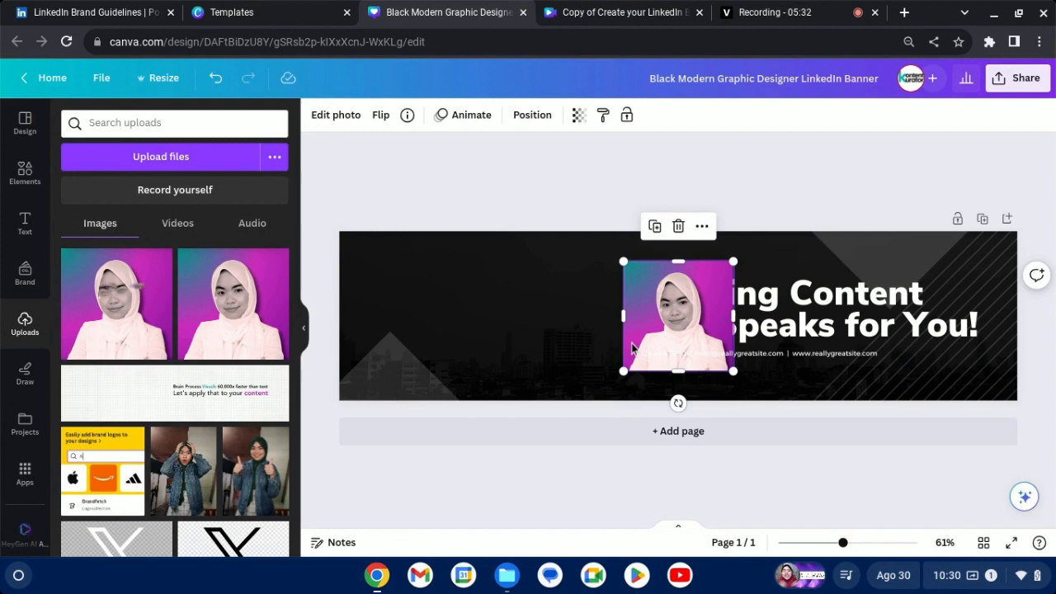
left_click_drag(652, 343, 529, 367)
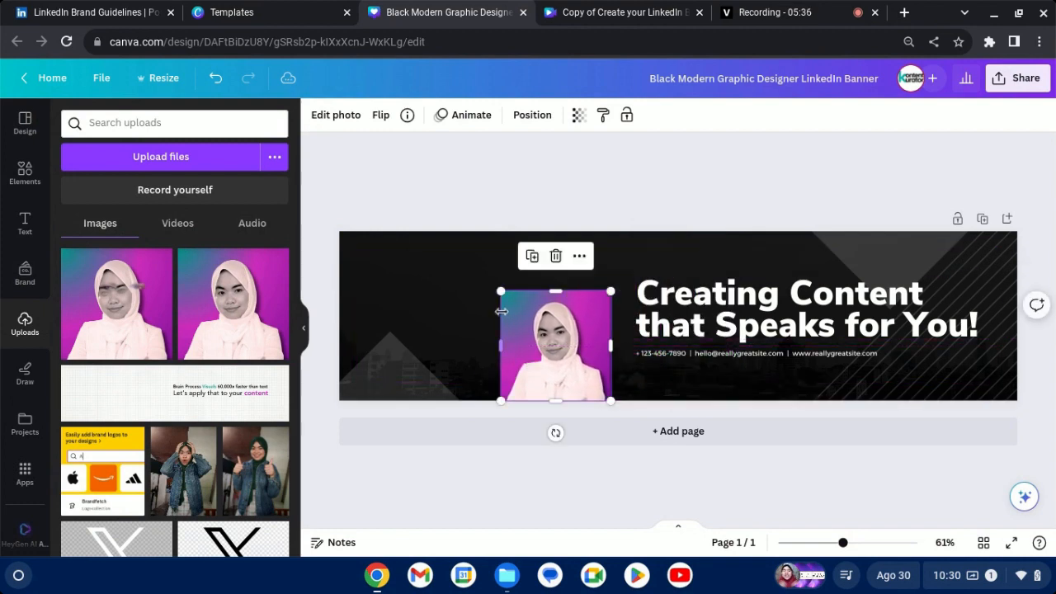
left_click_drag(502, 293, 467, 256)
left_click_drag(535, 323, 551, 318)
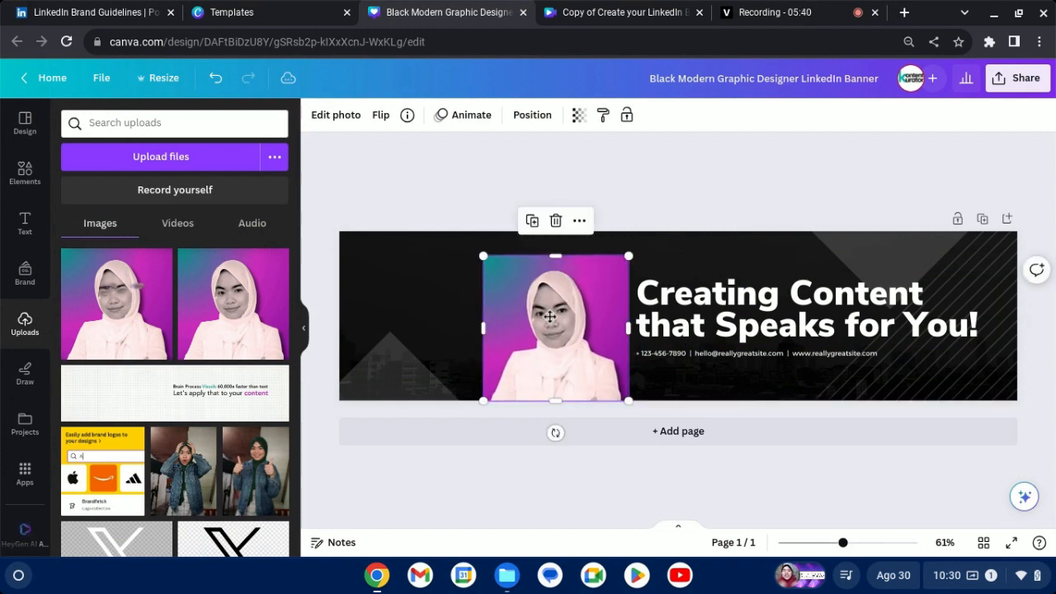
Remove the background of the headscarf portrait and enlarge it to nearly the full height of the banner.
left_click(327, 117)
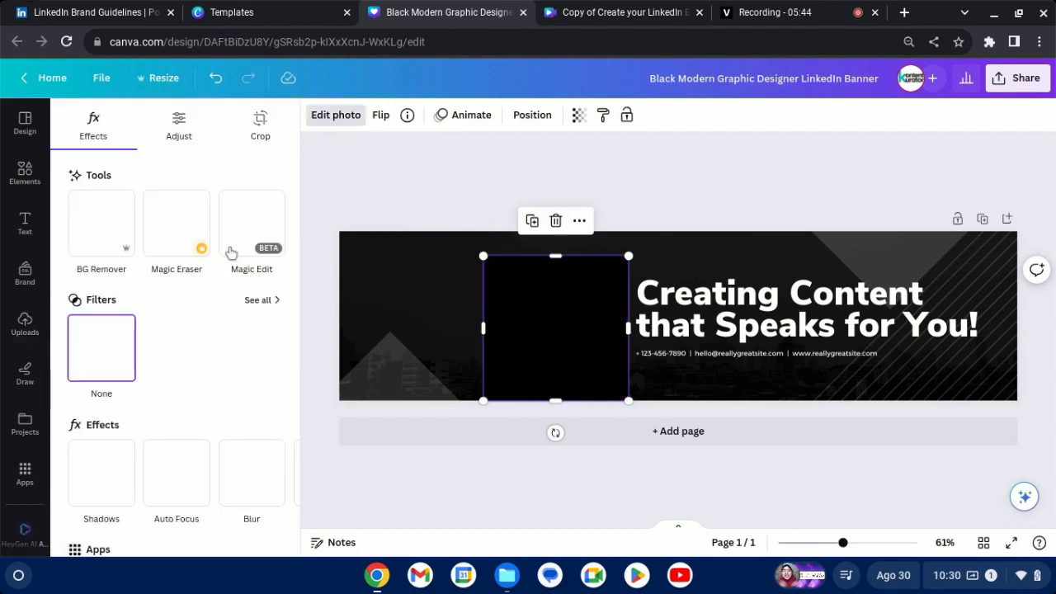
left_click(101, 223)
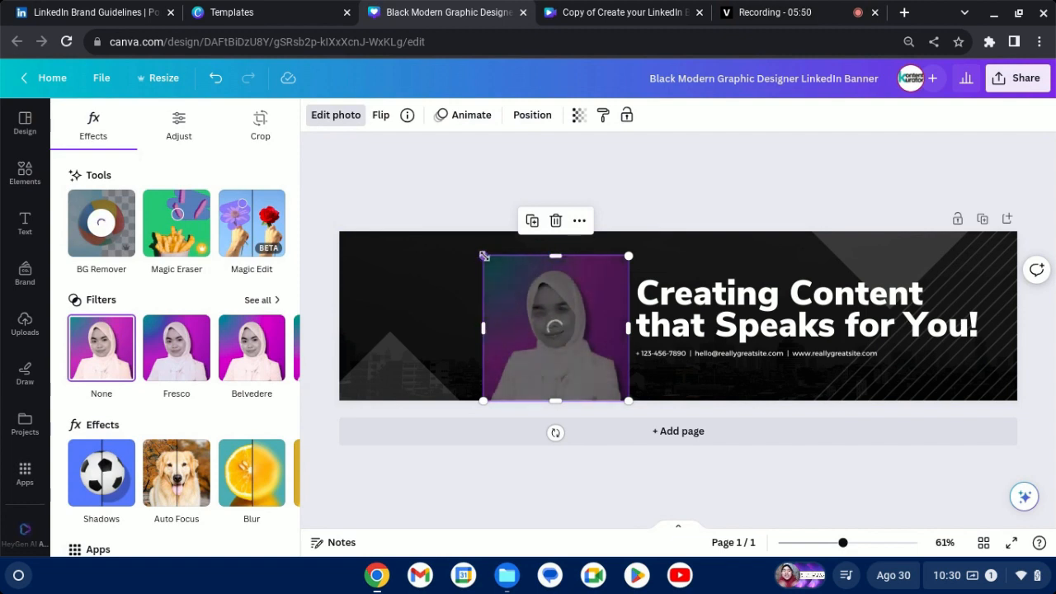
left_click_drag(484, 256, 464, 238)
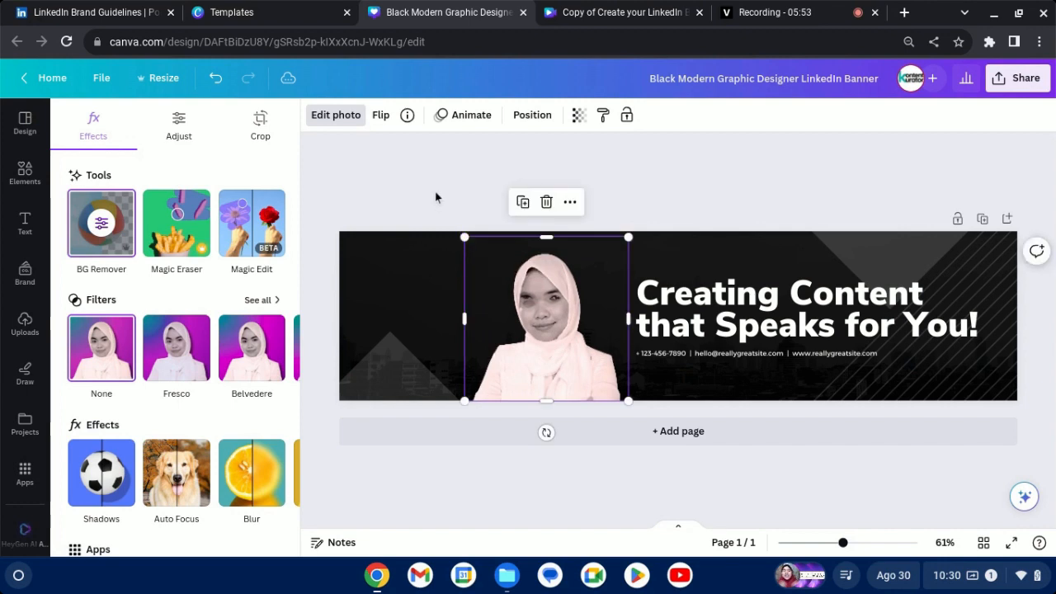
Flip the headscarf portrait horizontally and shift it right so it sits close against the headline.
left_click(382, 117)
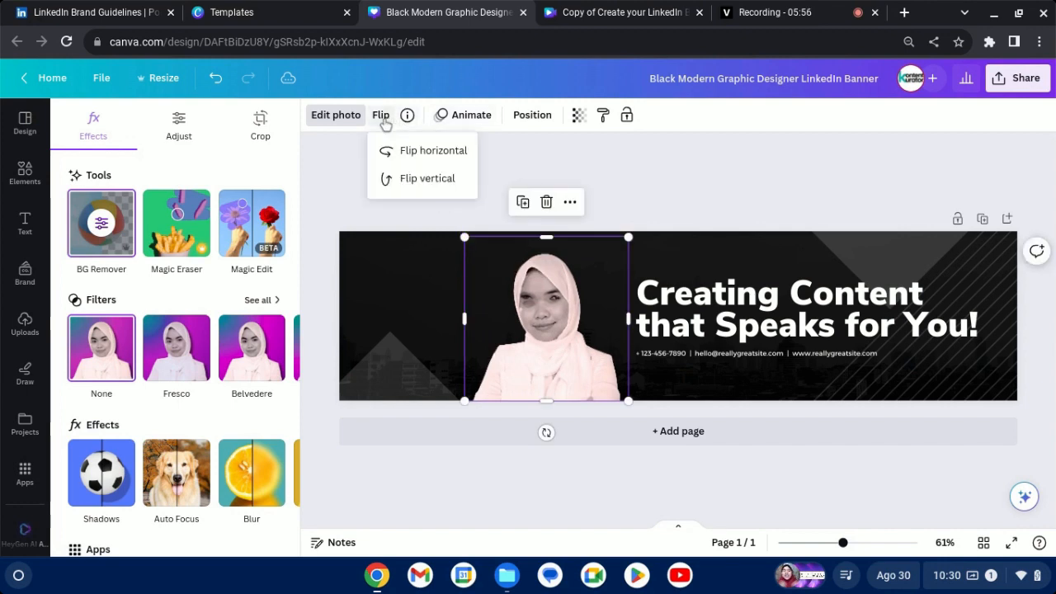
left_click(397, 151)
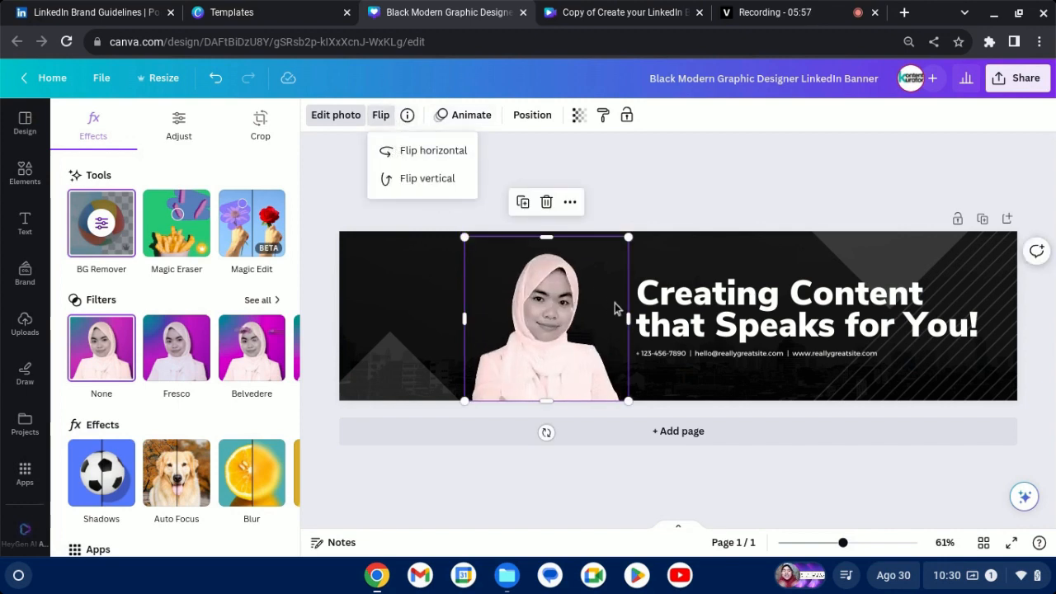
left_click(573, 332)
left_click_drag(573, 332, 601, 328)
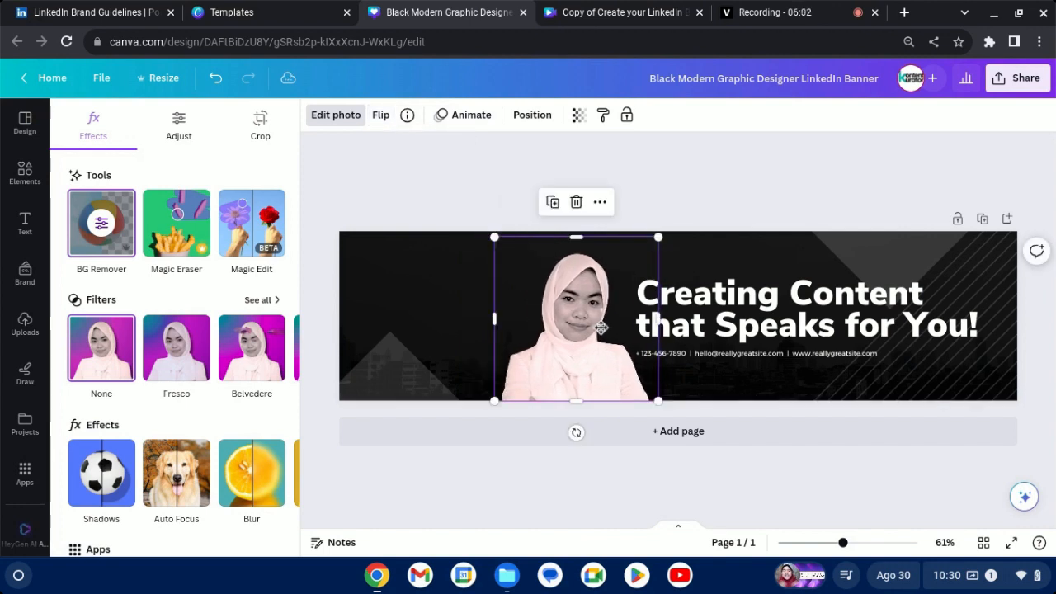
right_click(601, 330)
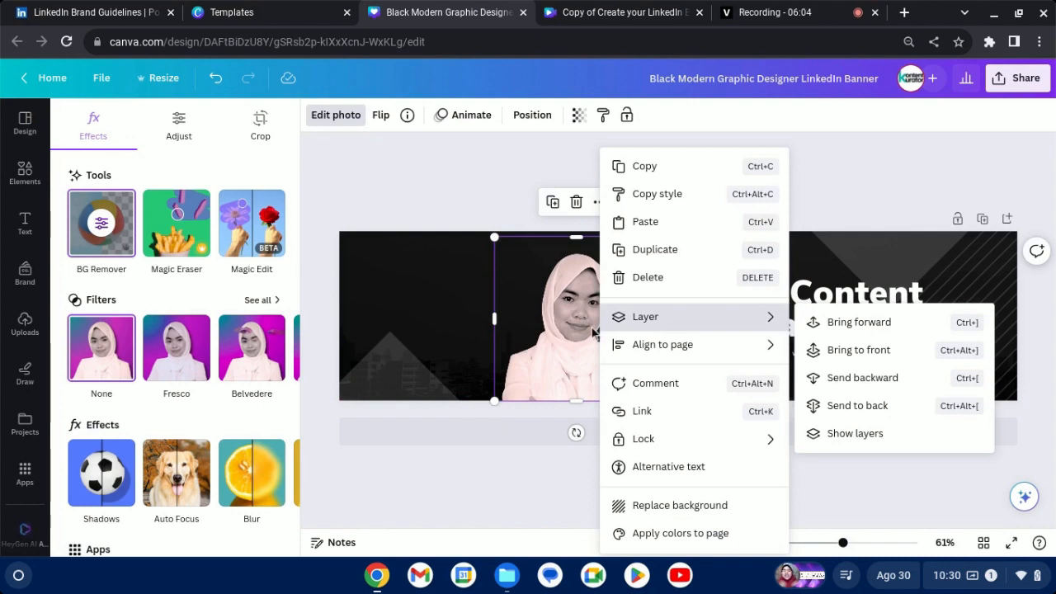
left_click(594, 332)
left_click(724, 193)
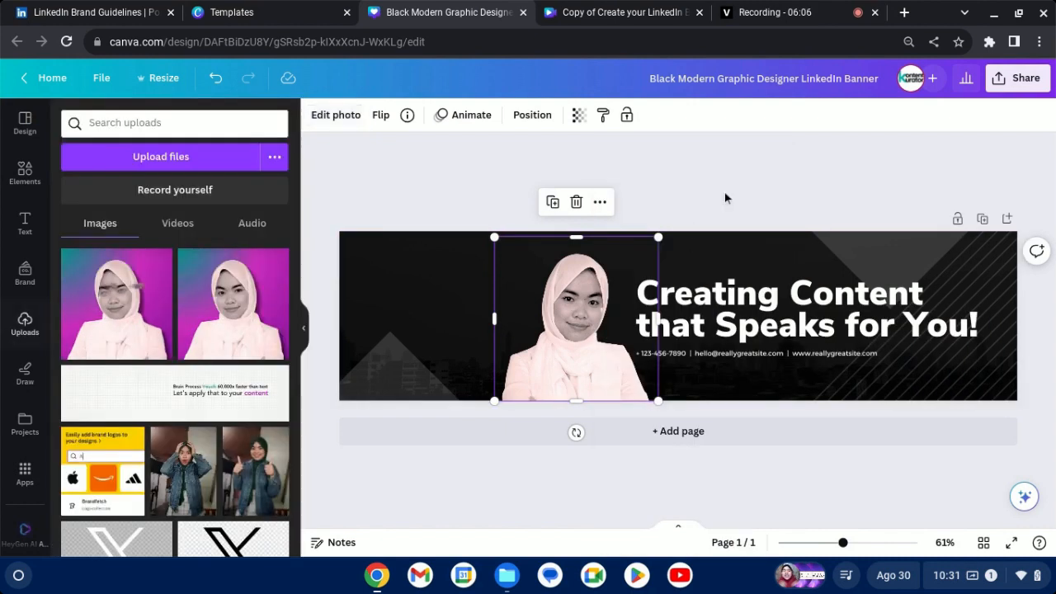
left_click(672, 201)
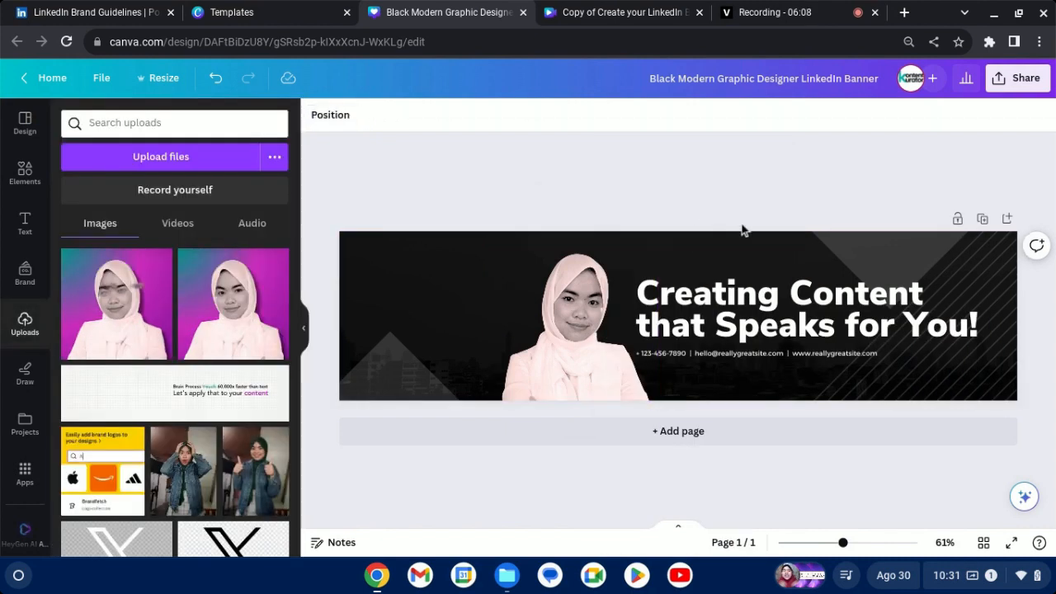
Delete the two grey triangles and the diagonal line pattern from the banner background.
left_click(834, 251)
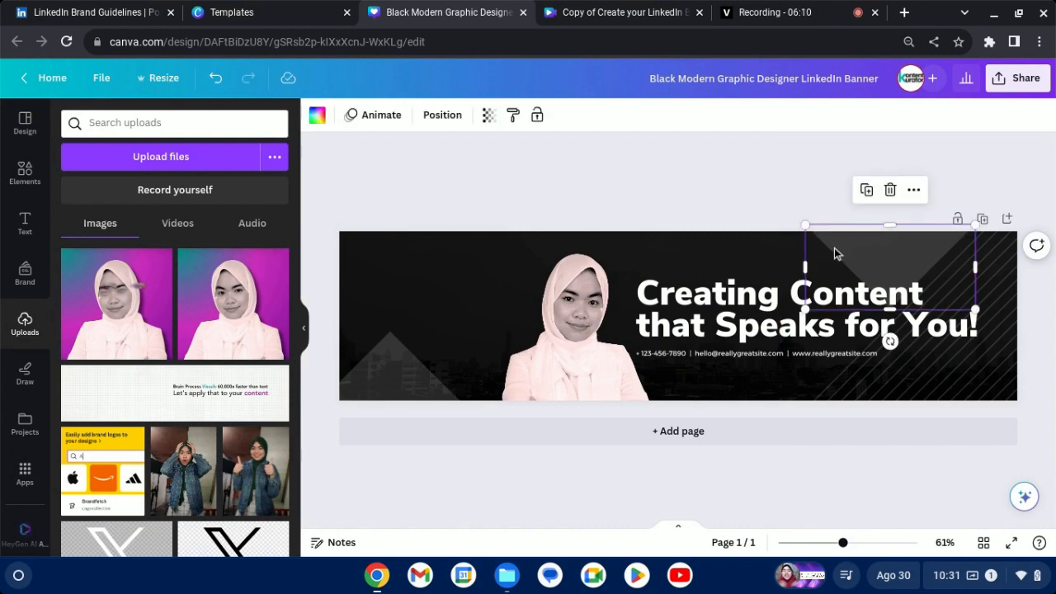
key("Escape")
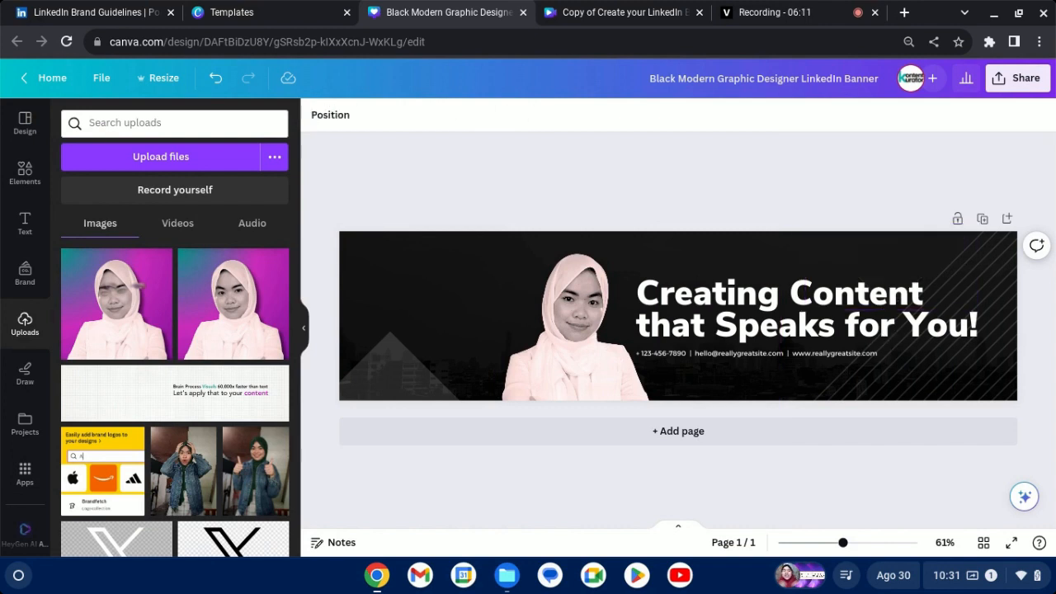
left_click(378, 373)
key("Delete")
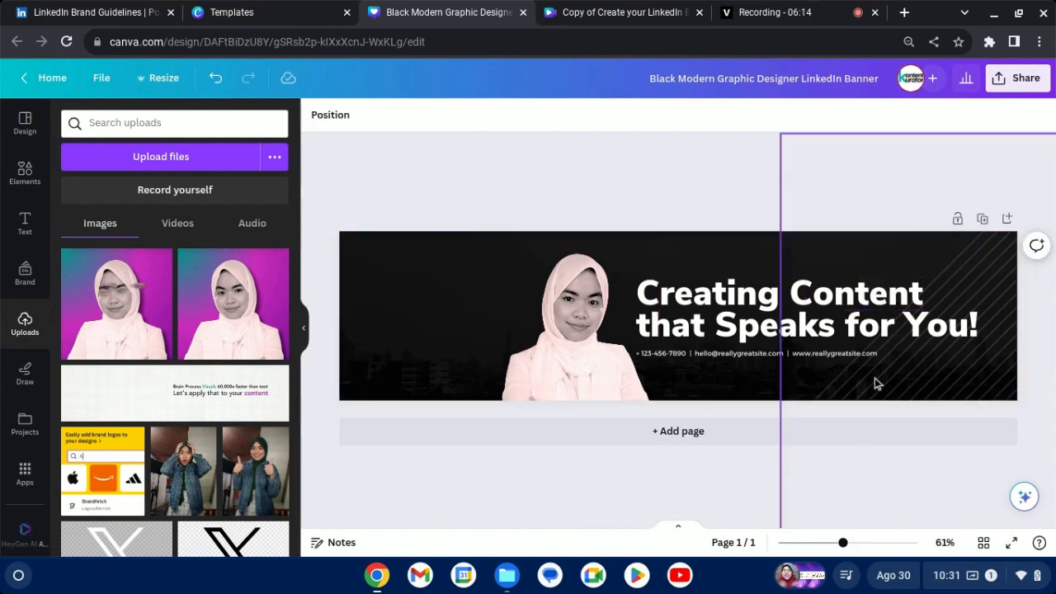
left_click(930, 371)
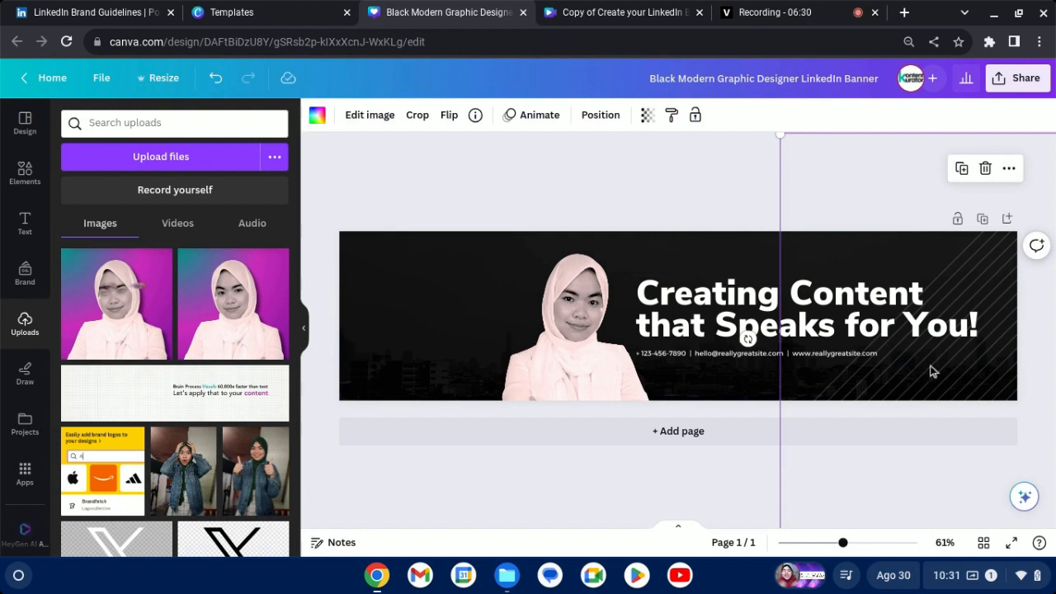
key("Delete")
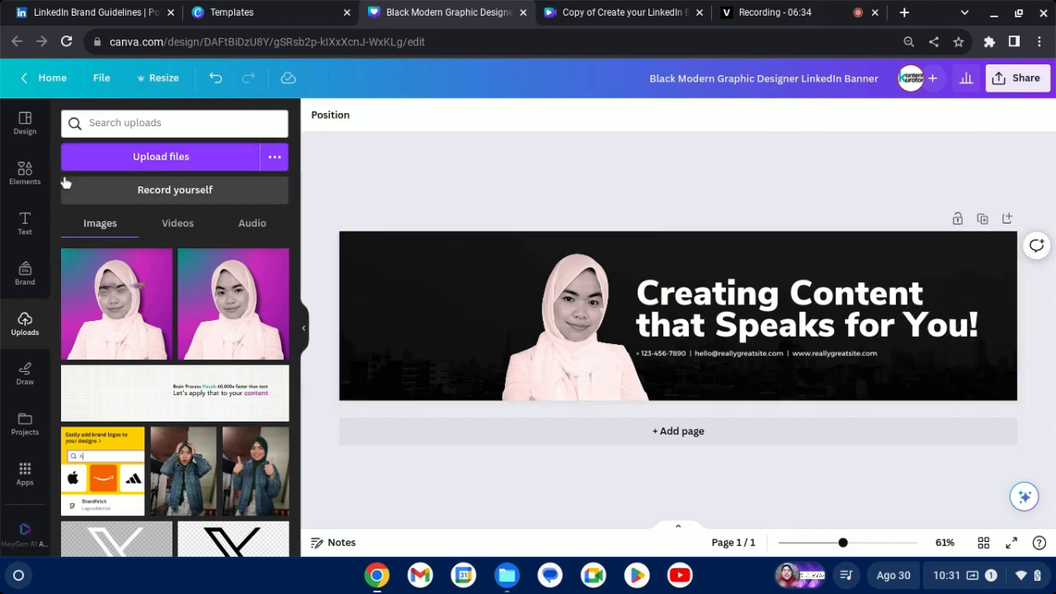
Add the recently used purple splatter graphic, enlarge it to about the banner's height and position it over the headscarf portrait.
left_click(35, 174)
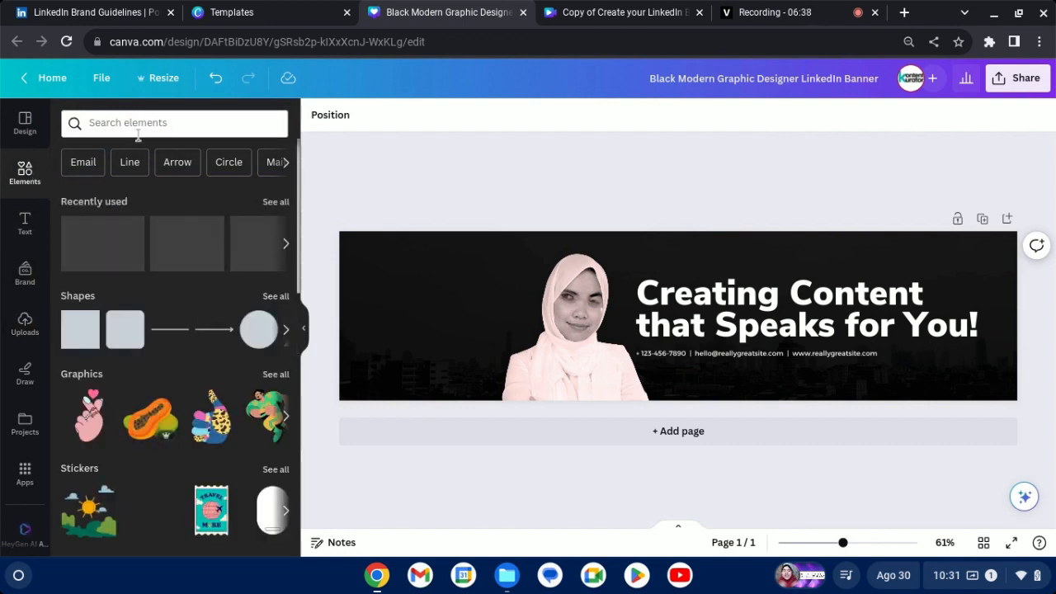
left_click(285, 243)
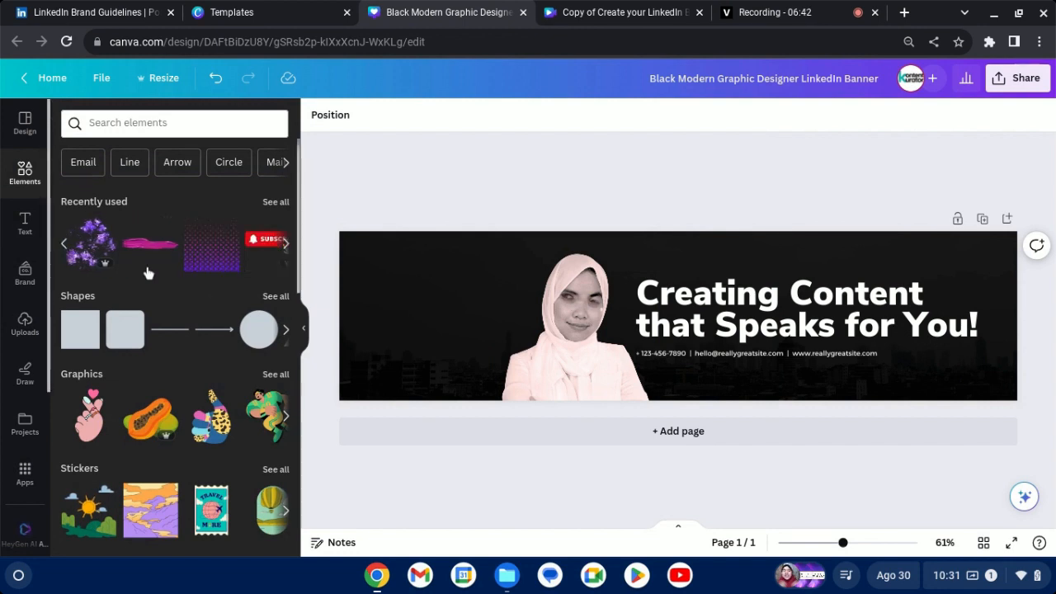
left_click(91, 242)
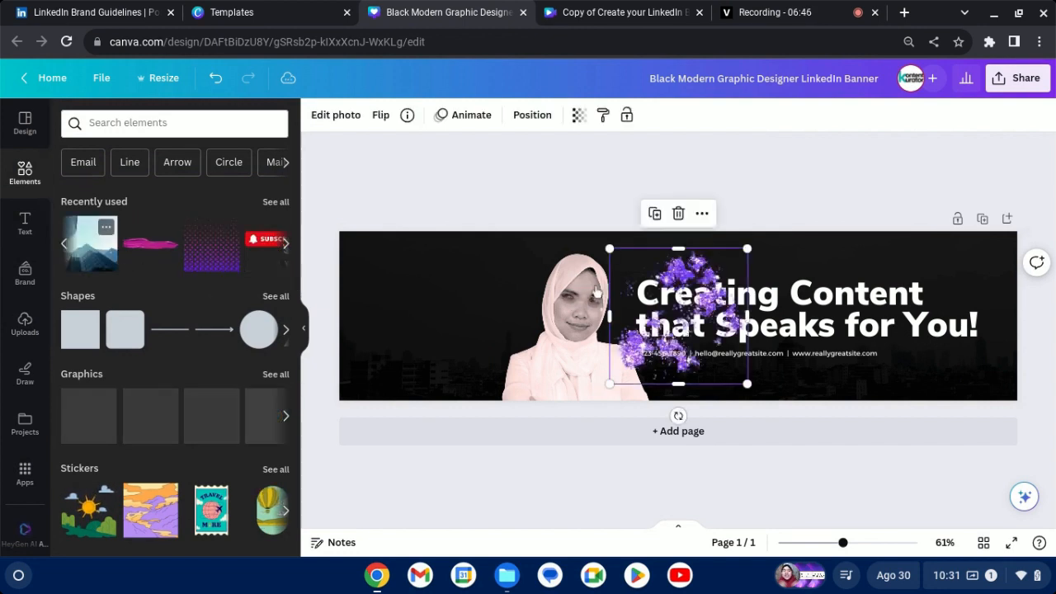
left_click_drag(686, 375, 577, 335)
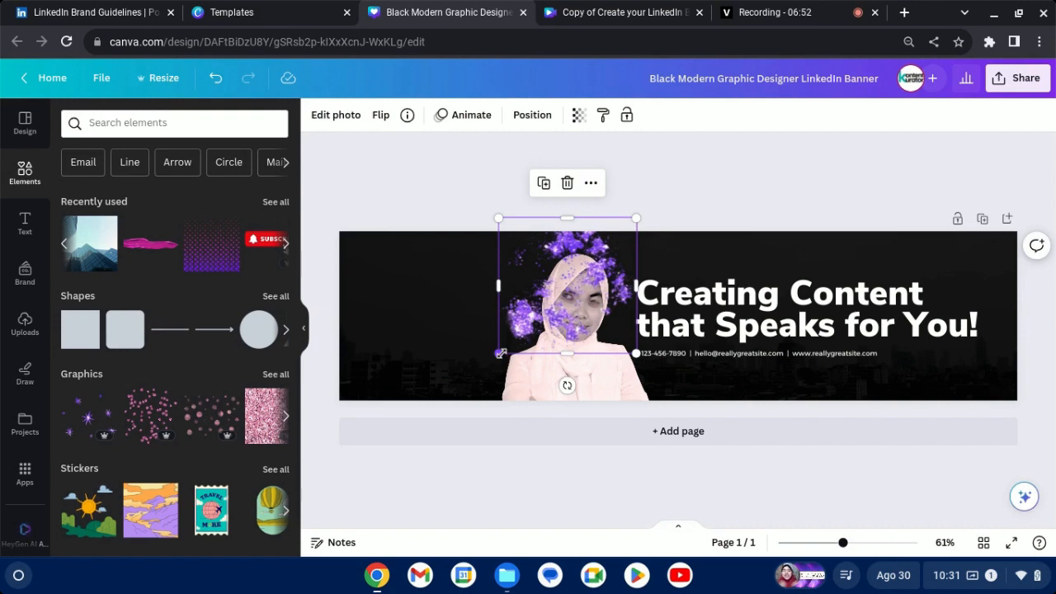
left_click_drag(500, 353, 443, 407)
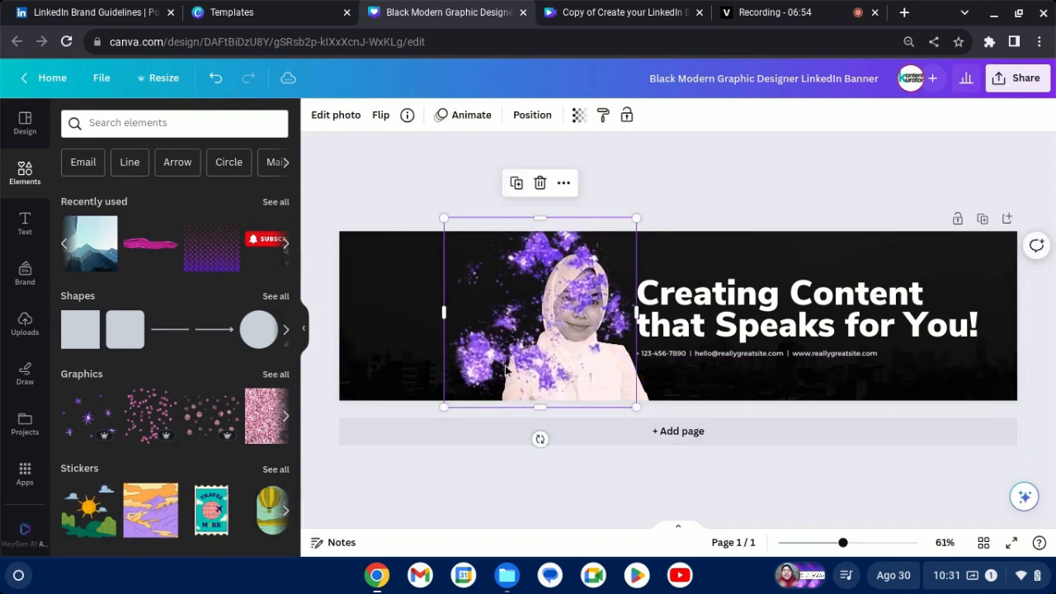
mouse_move(505, 369)
left_mouse_down()
mouse_move(493, 382)
mouse_move(510, 372)
left_mouse_up()
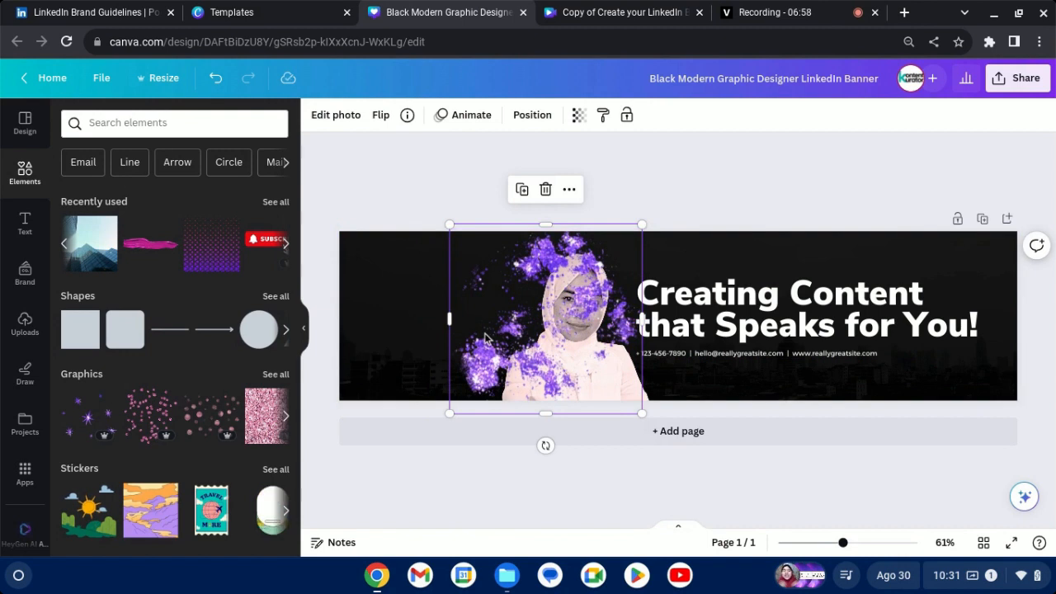
Send the purple splatter to the back and shift it slightly right so it sits behind the headscarf portrait.
right_click(488, 338)
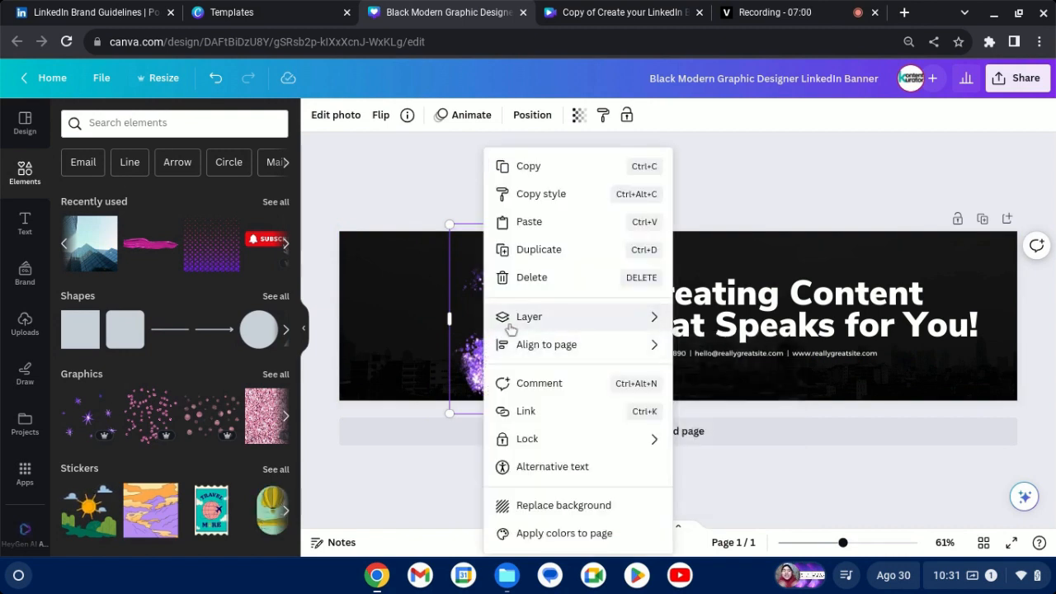
mouse_move(525, 325)
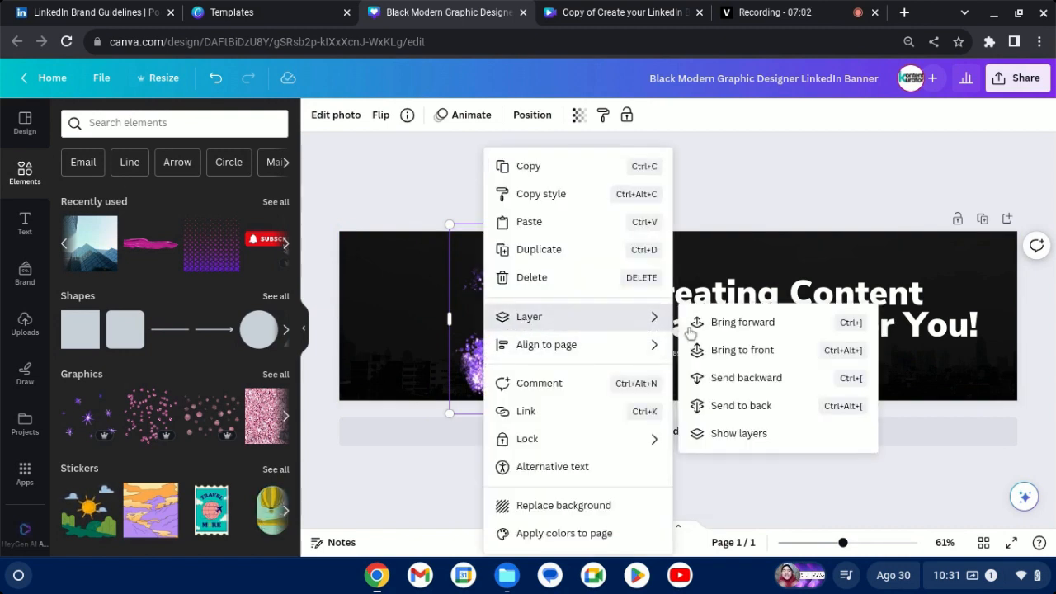
left_click(721, 406)
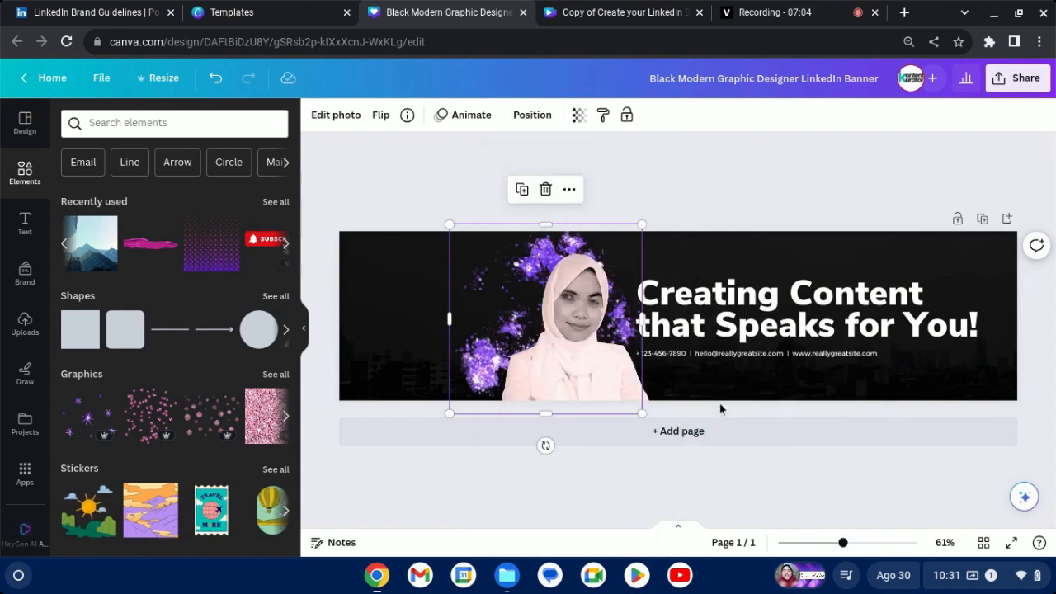
left_click_drag(478, 254, 501, 260)
left_click(415, 202)
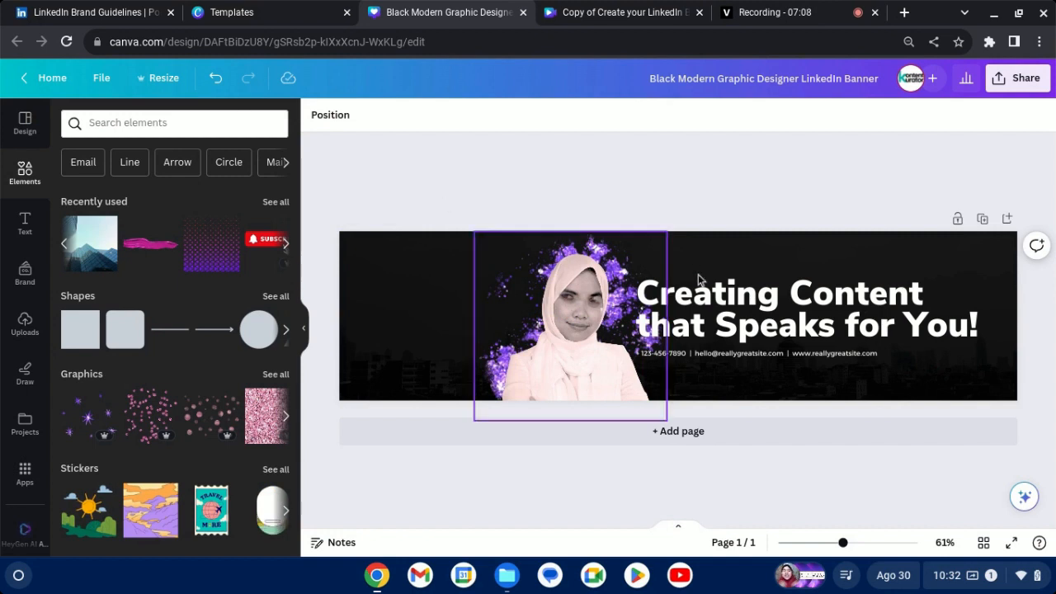
Shrink the headline to font size 54.1 together with its contact line, placing both further right, clear of the portrait and splatter.
left_click(638, 341)
left_click_drag(638, 342, 713, 345)
left_click(740, 298)
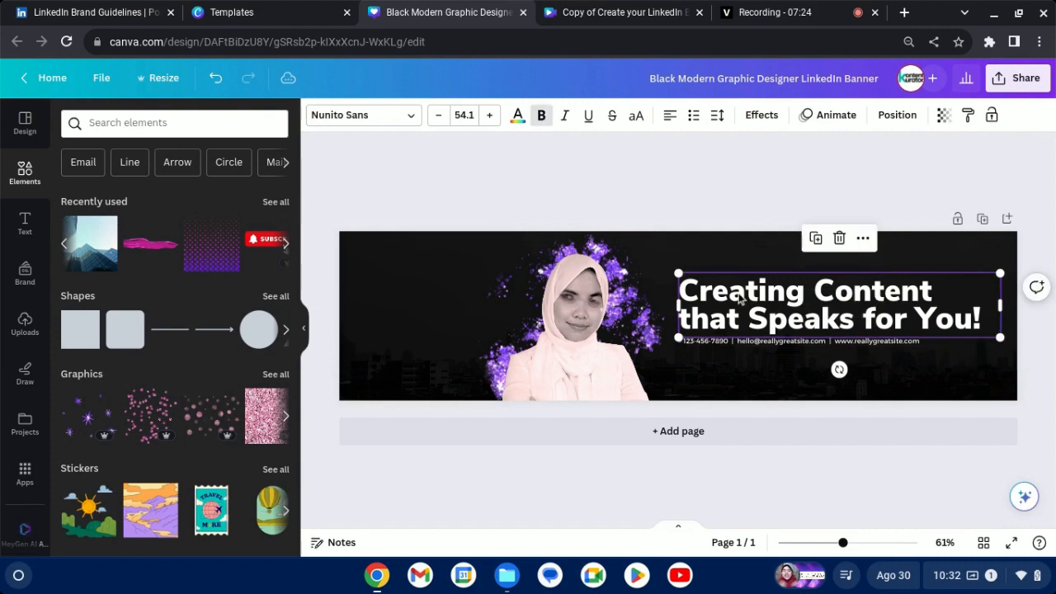
left_click(705, 202)
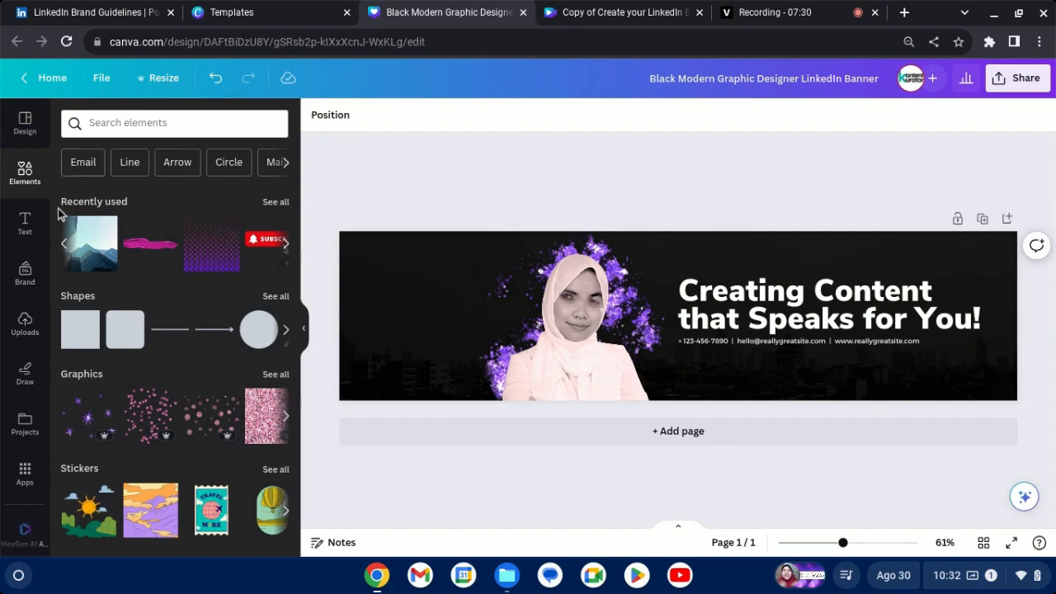
Add the black-background Kontent Kurator brand logo, shrink it and place it in the banner's upper-left corner.
left_click(26, 274)
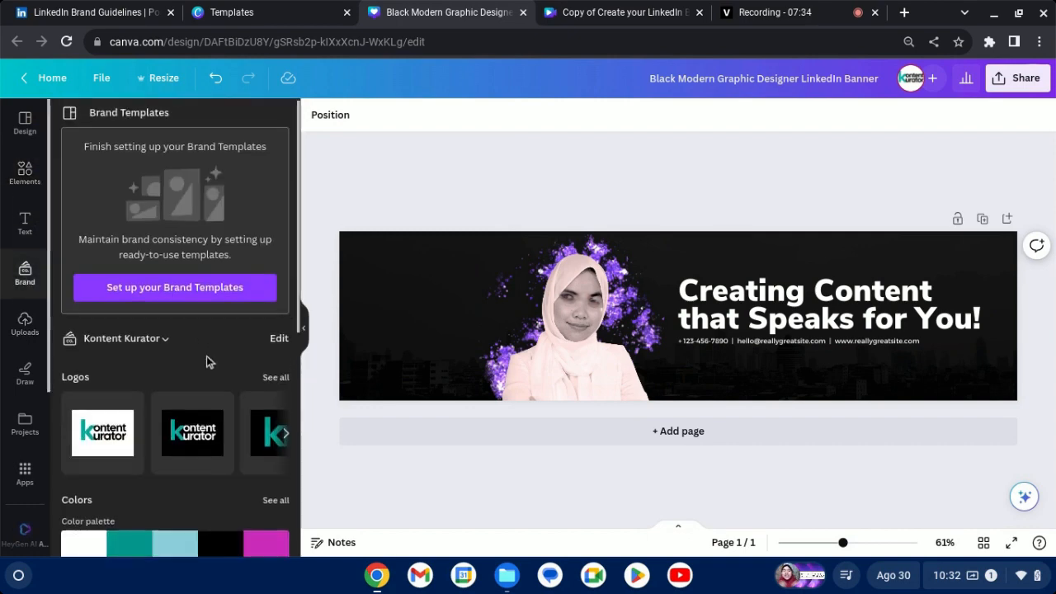
scroll(206, 356, "down", 2)
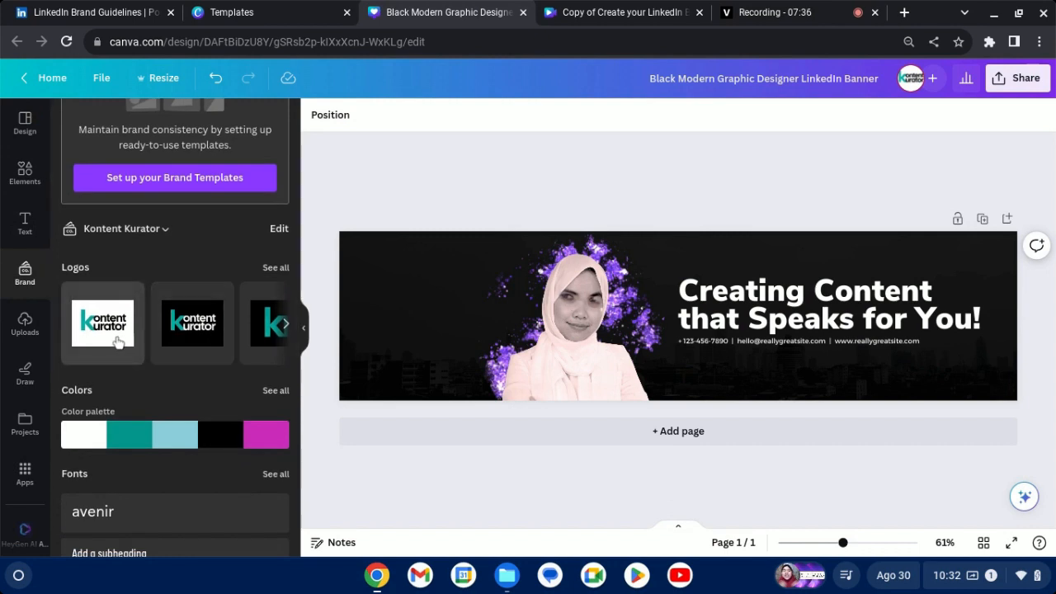
scroll(99, 311, "down", 2)
scroll(124, 330, "down", 2)
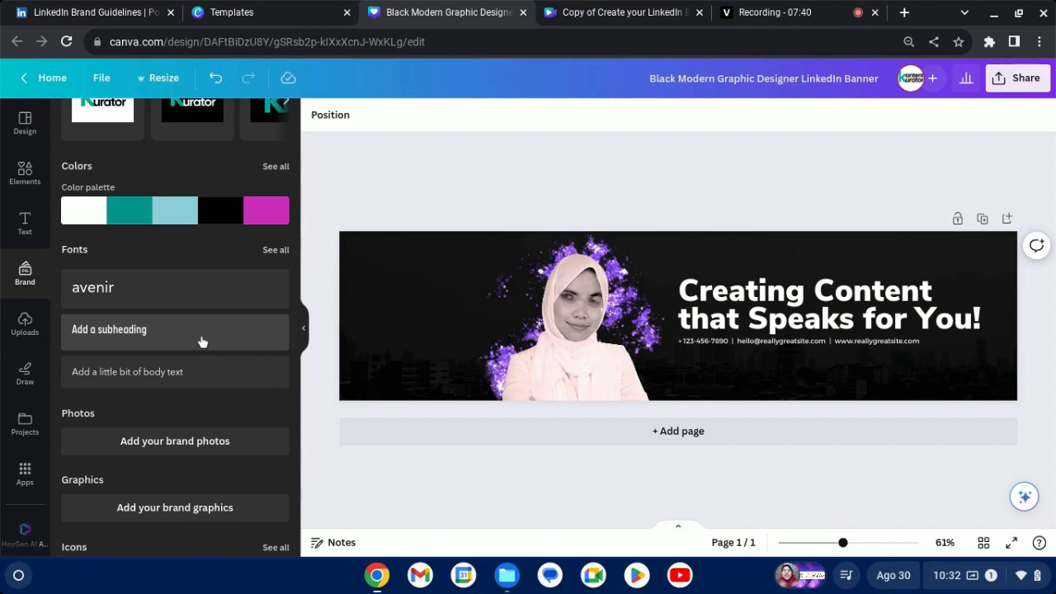
scroll(207, 347, "up", 4)
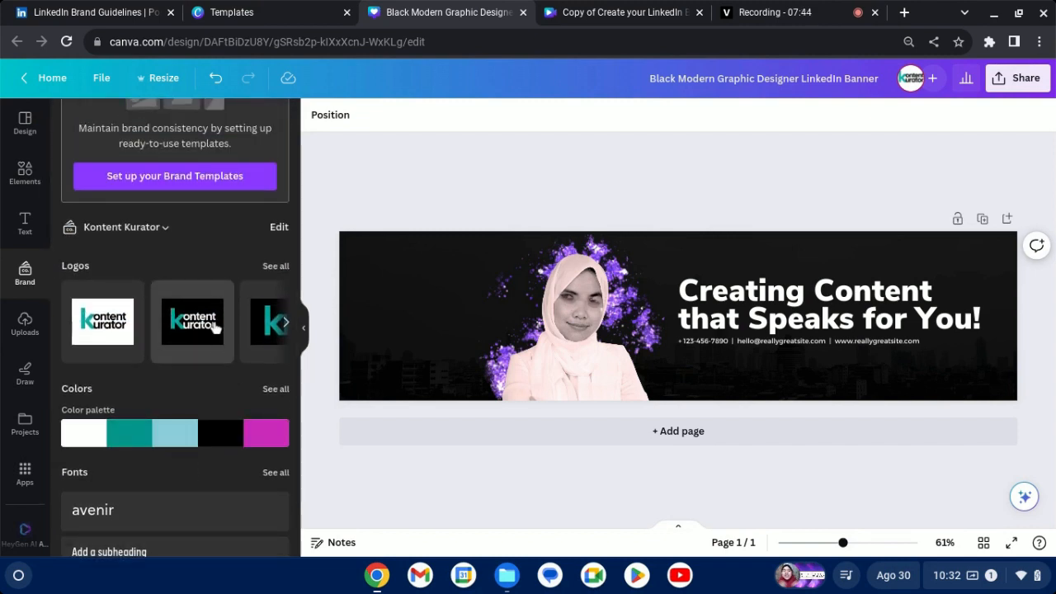
scroll(215, 329, "up", 2)
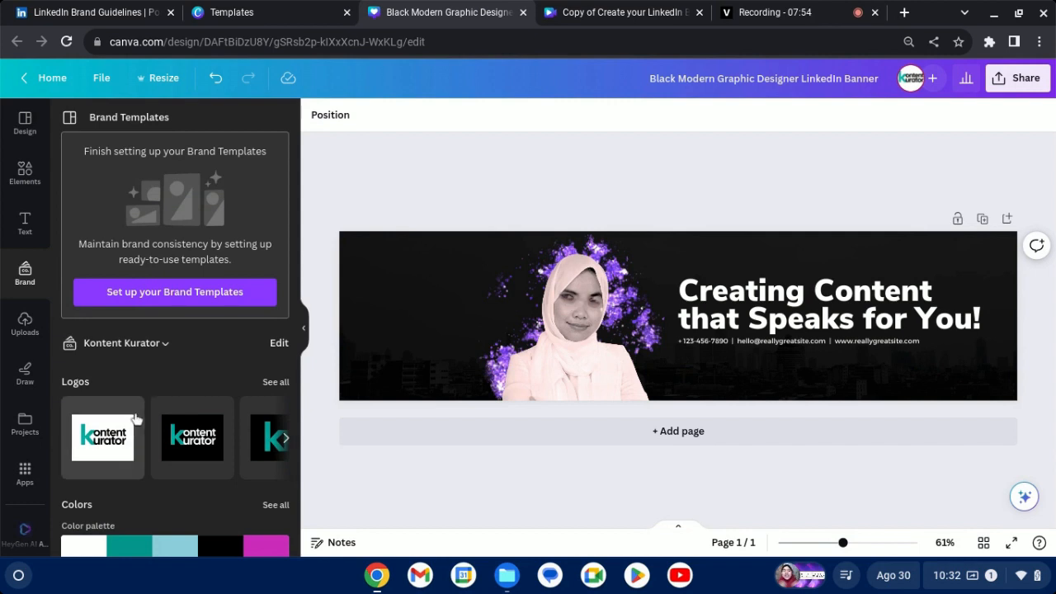
left_click(198, 450)
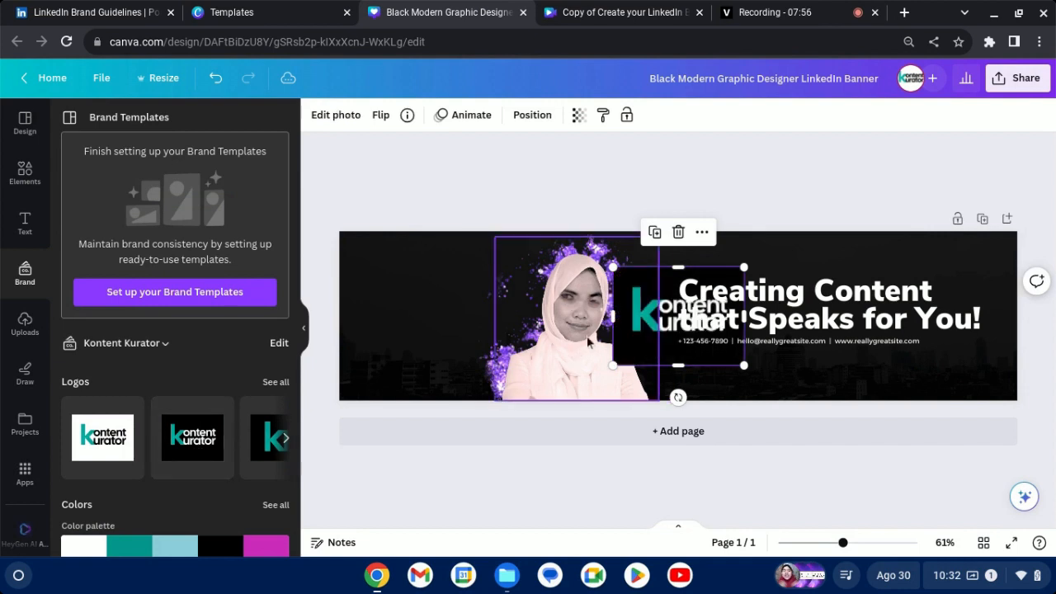
left_click_drag(731, 266, 665, 318)
key("ctrl+z")
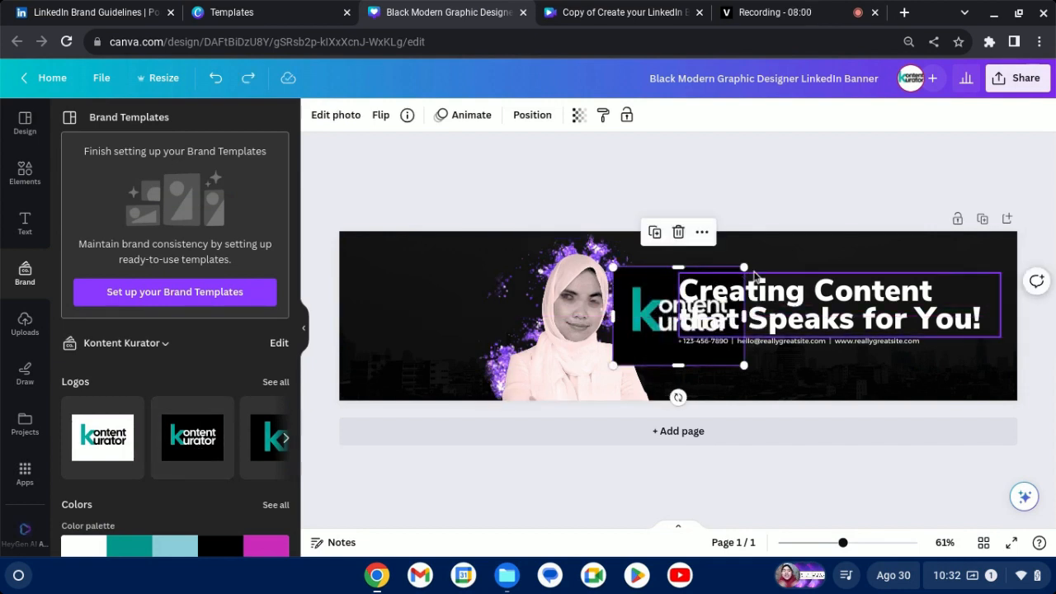
left_click_drag(744, 267, 376, 259)
left_click(401, 278)
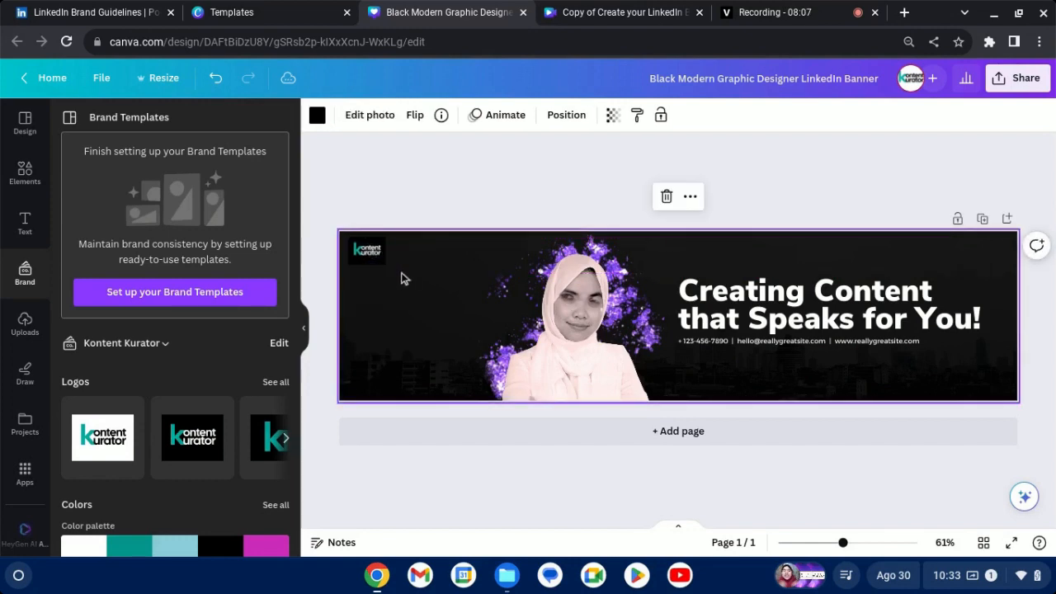
left_click(399, 197)
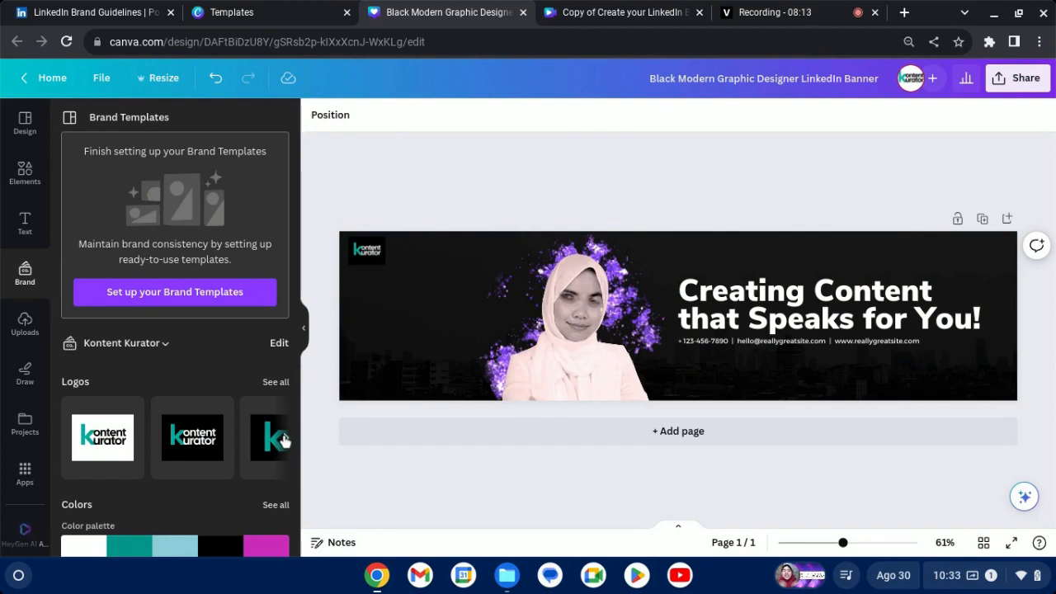
Recolor the word "Speaks" in the headline with the magenta from the Kontent Kurator brand palette.
left_click(26, 170)
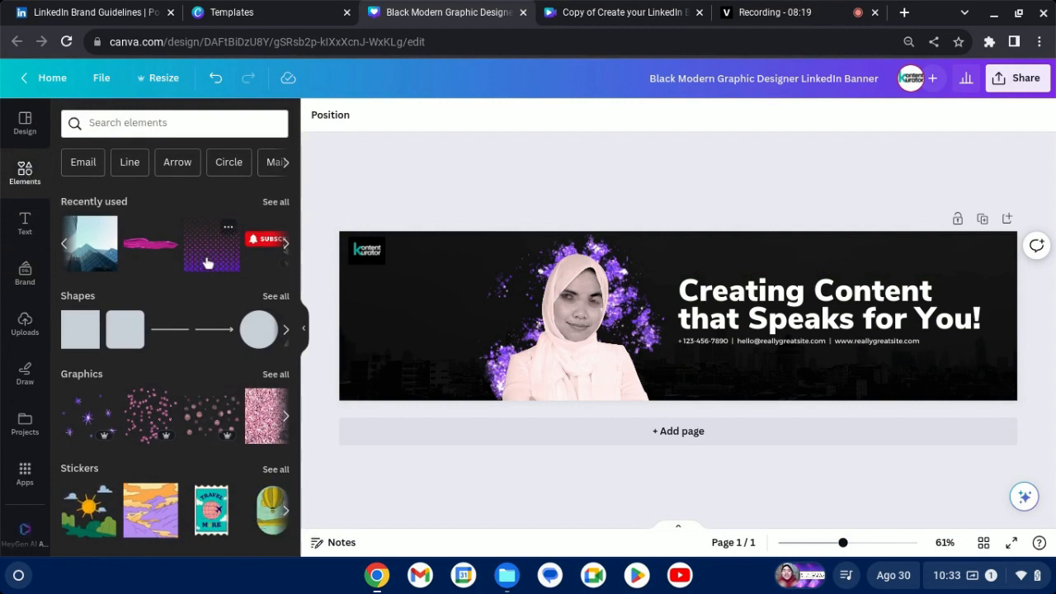
left_click(757, 323)
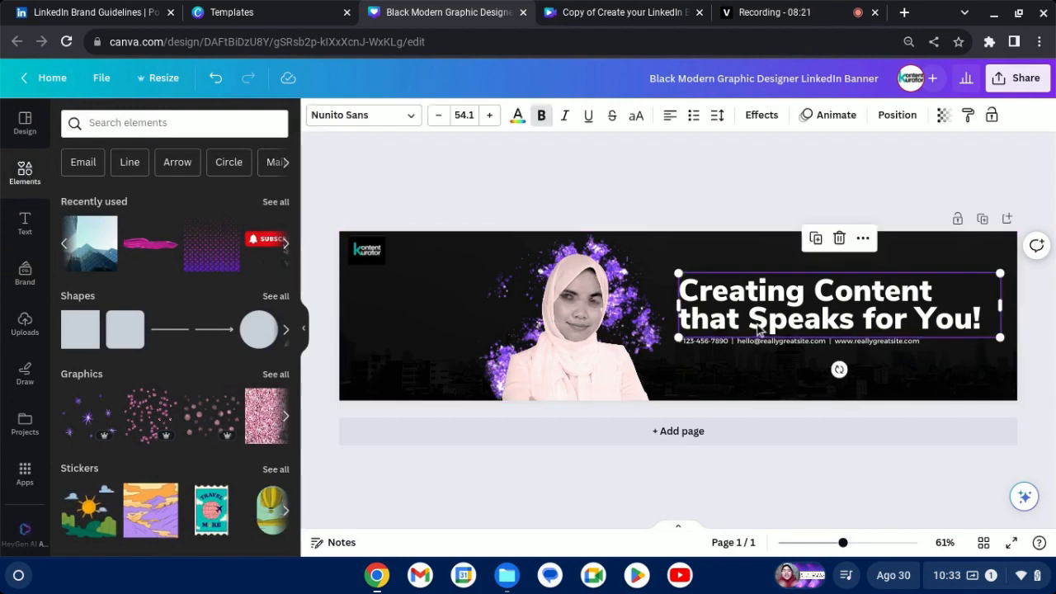
left_click(755, 322)
left_click_drag(756, 322, 854, 322)
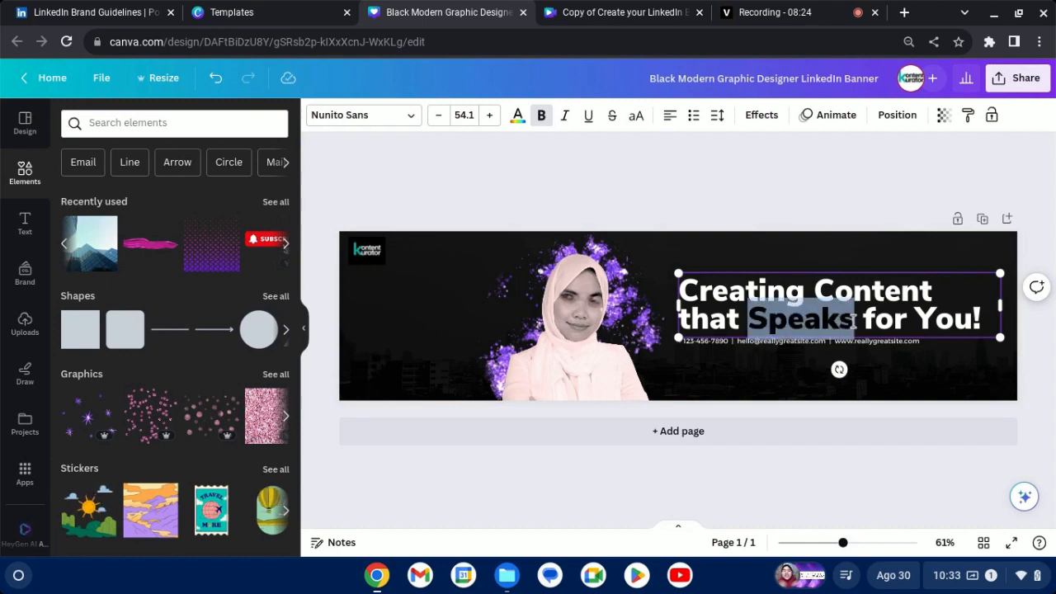
left_click(518, 116)
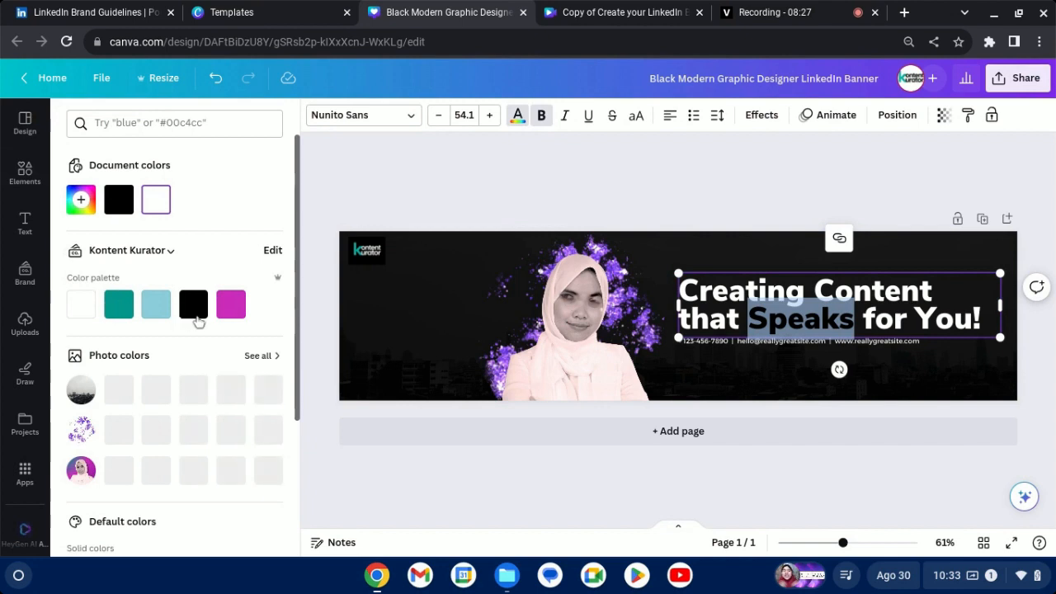
left_click(231, 306)
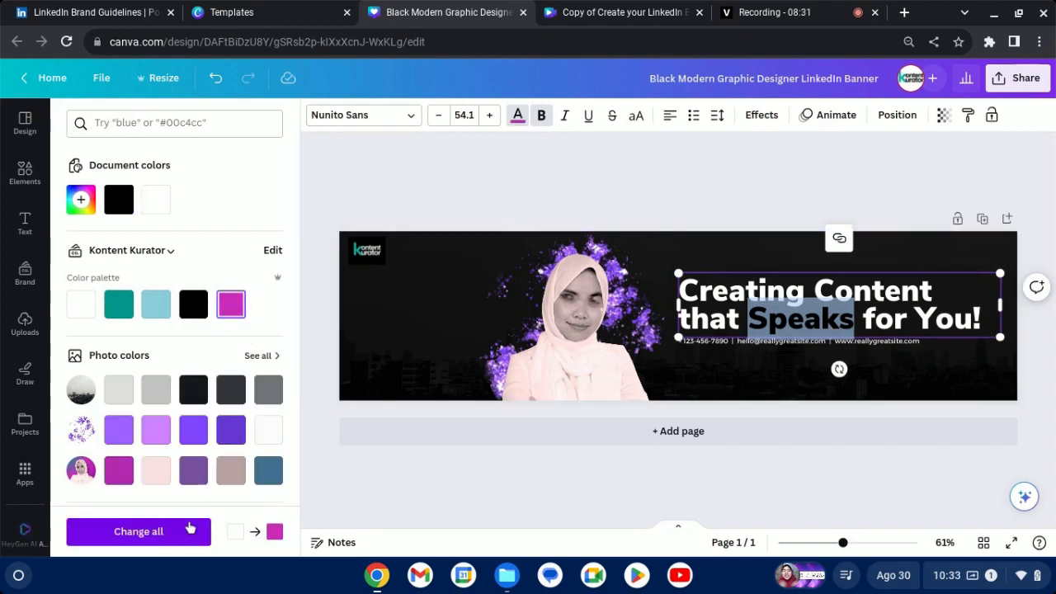
left_click(572, 174)
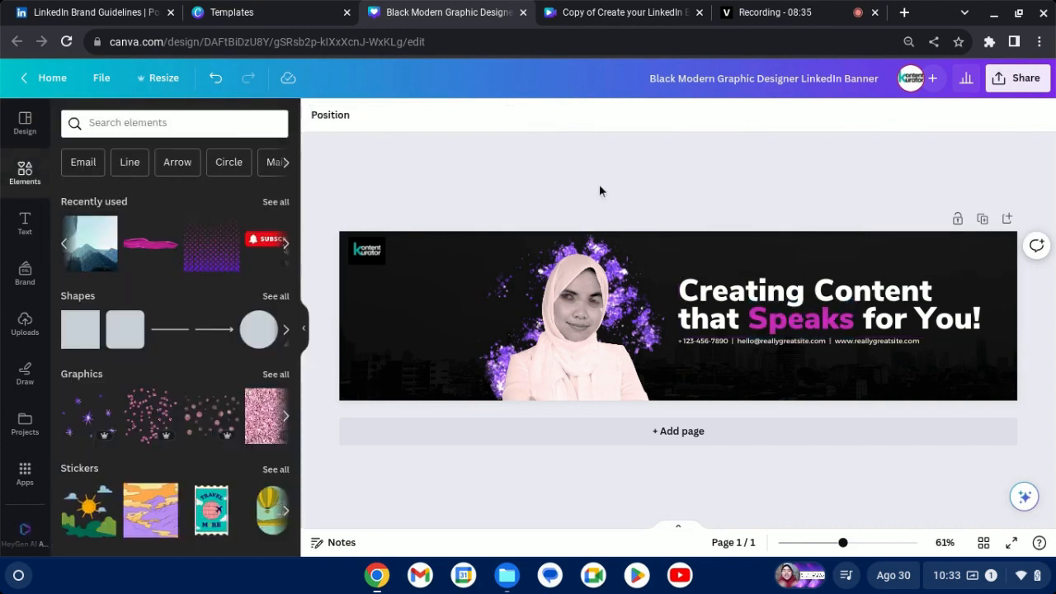
left_click(745, 302)
left_click(745, 302)
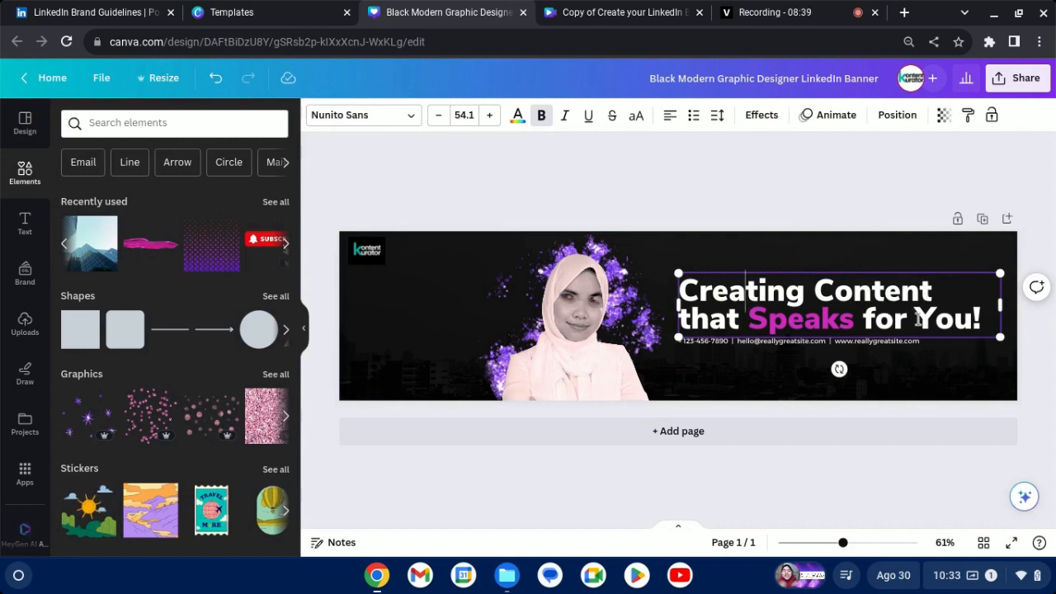
left_click(800, 196)
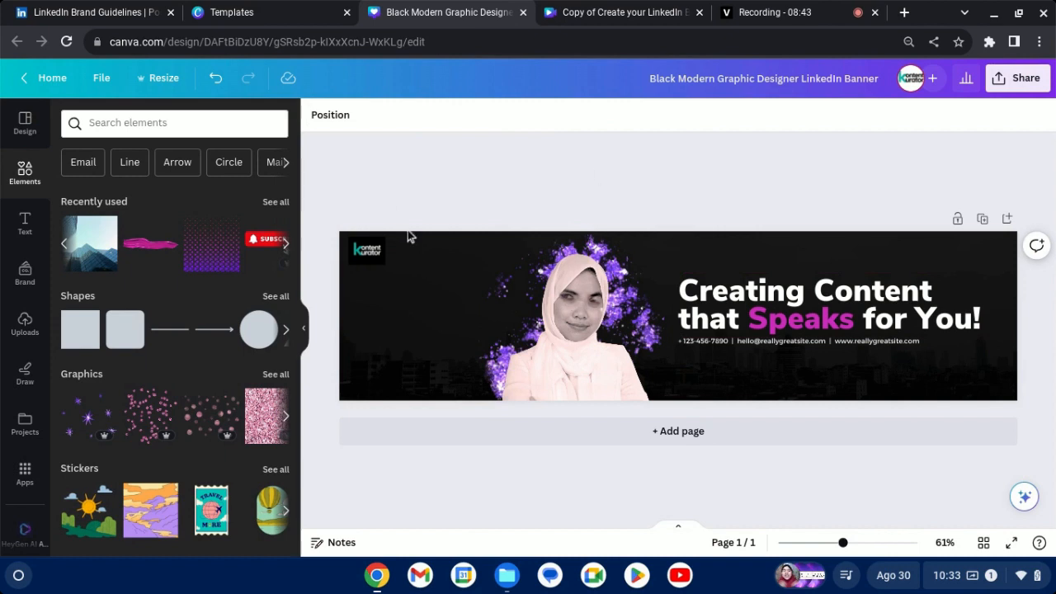
left_click(630, 249)
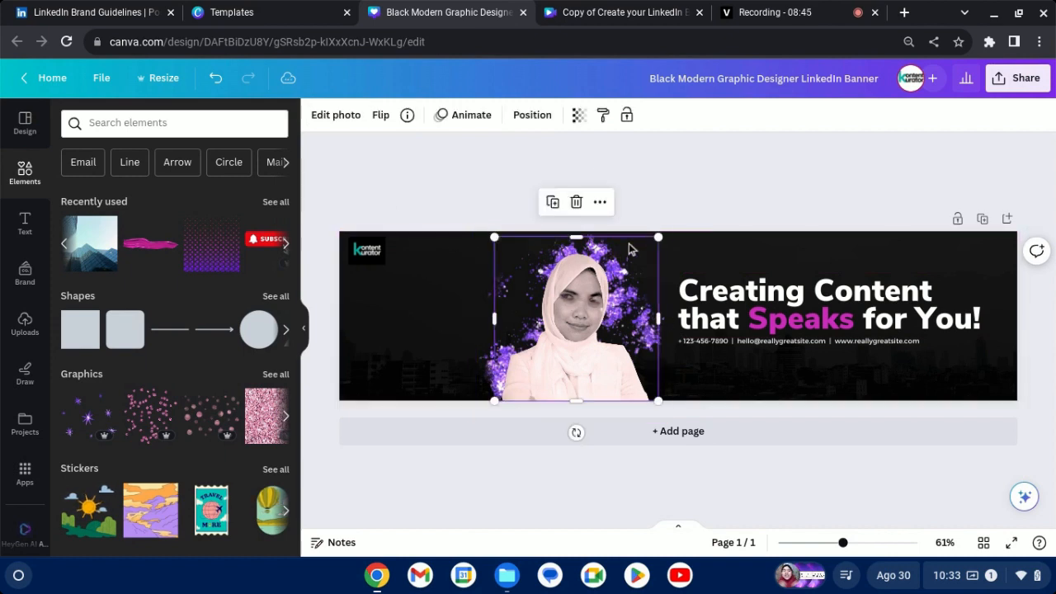
key("Delete")
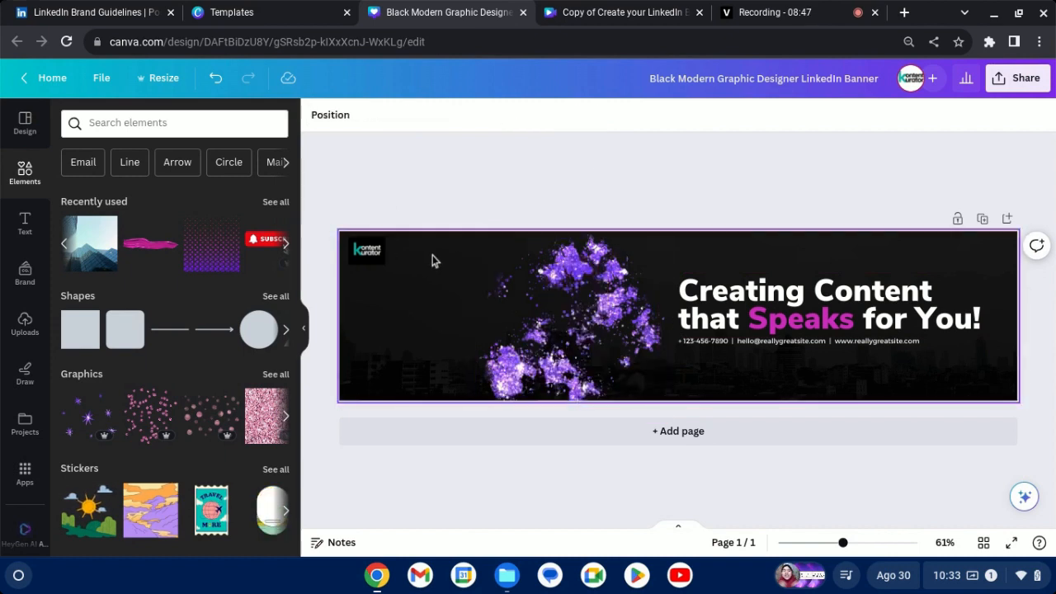
key("ctrl+z")
Replace the purple splatter with the recently used purple-red triangle pattern, enlarge it and place it at the portrait's upper left.
left_click(485, 256)
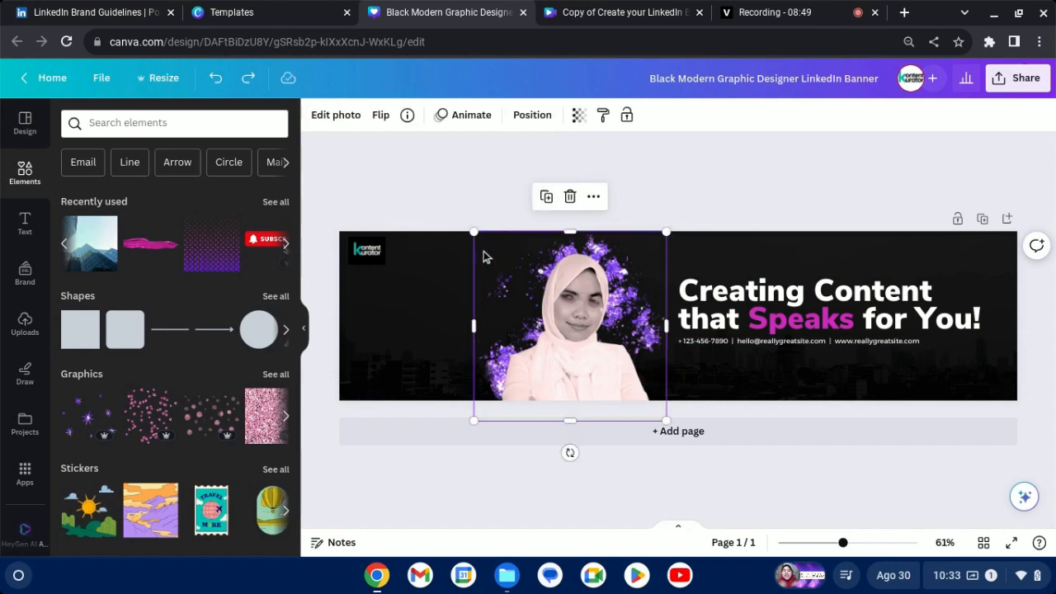
key("Delete")
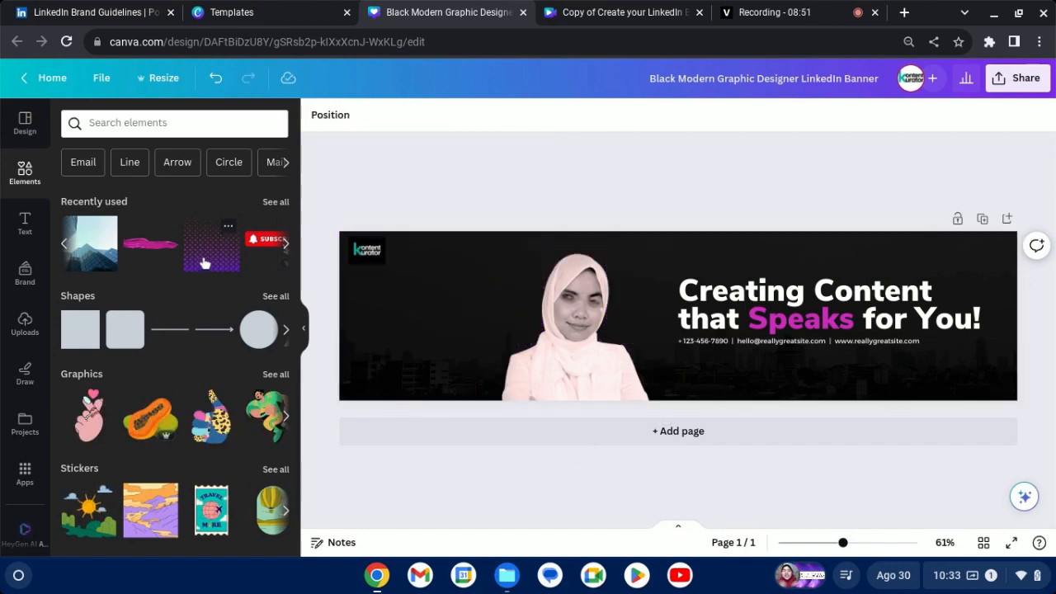
left_click(207, 260)
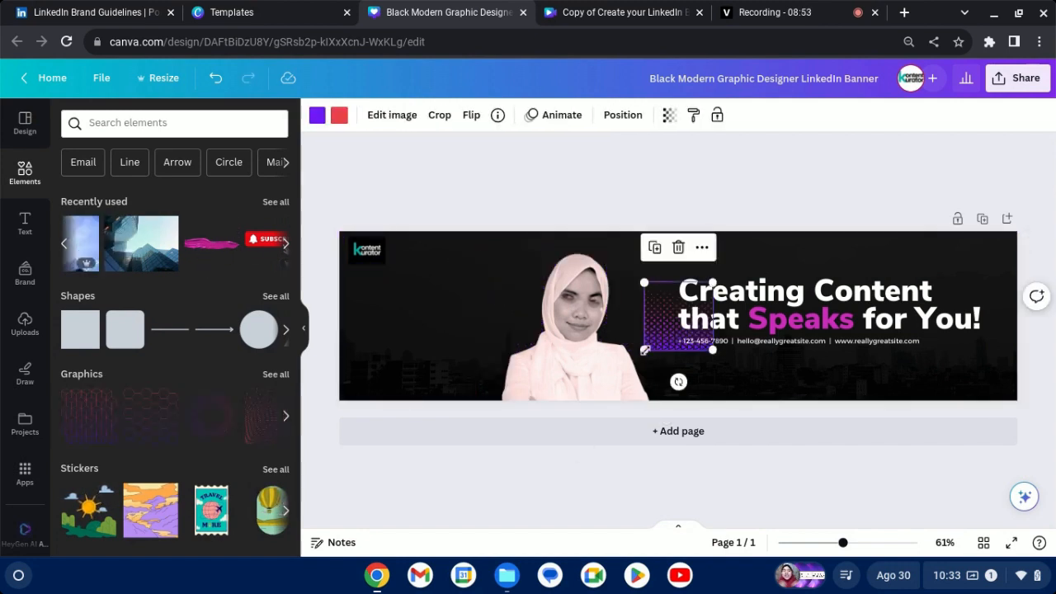
left_click_drag(641, 353, 587, 387)
left_click(587, 387)
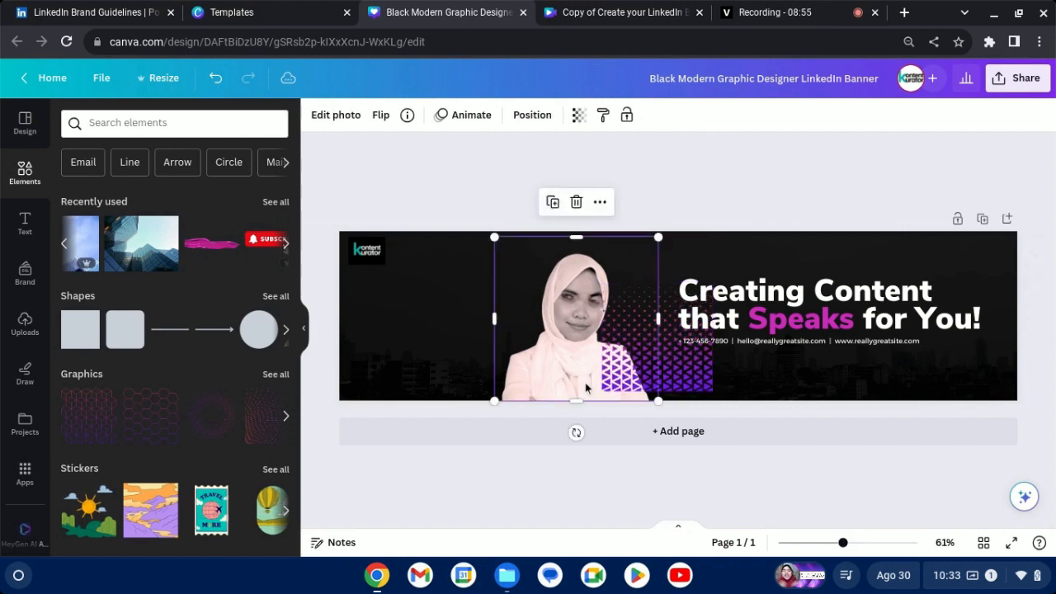
left_click_drag(676, 377, 533, 317)
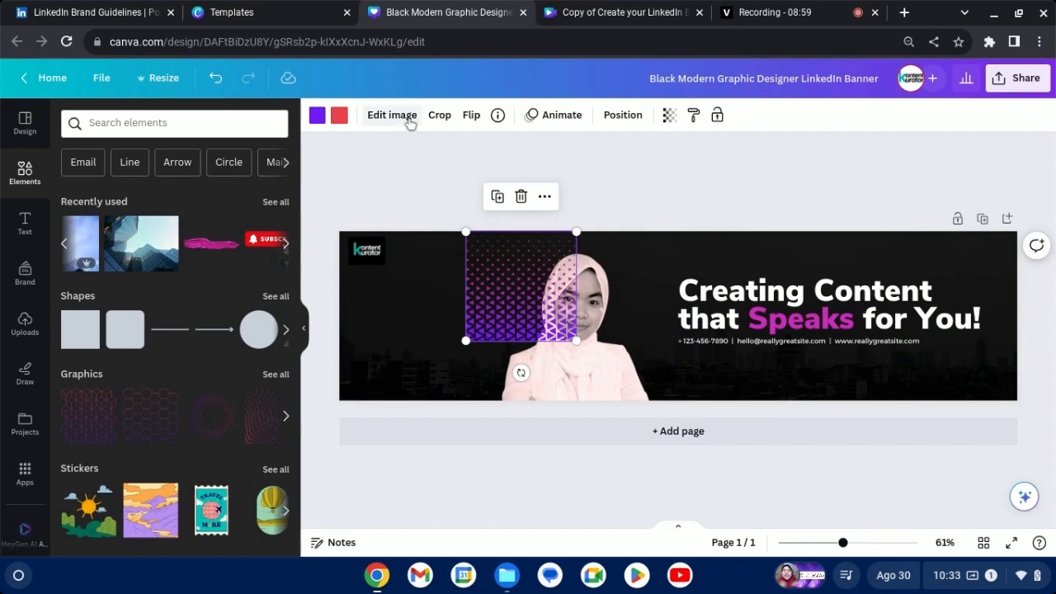
Flip the triangle pattern vertically, enlarge it to nearly the banner's height and place it over the portrait, aligned with the top edge.
left_click(469, 114)
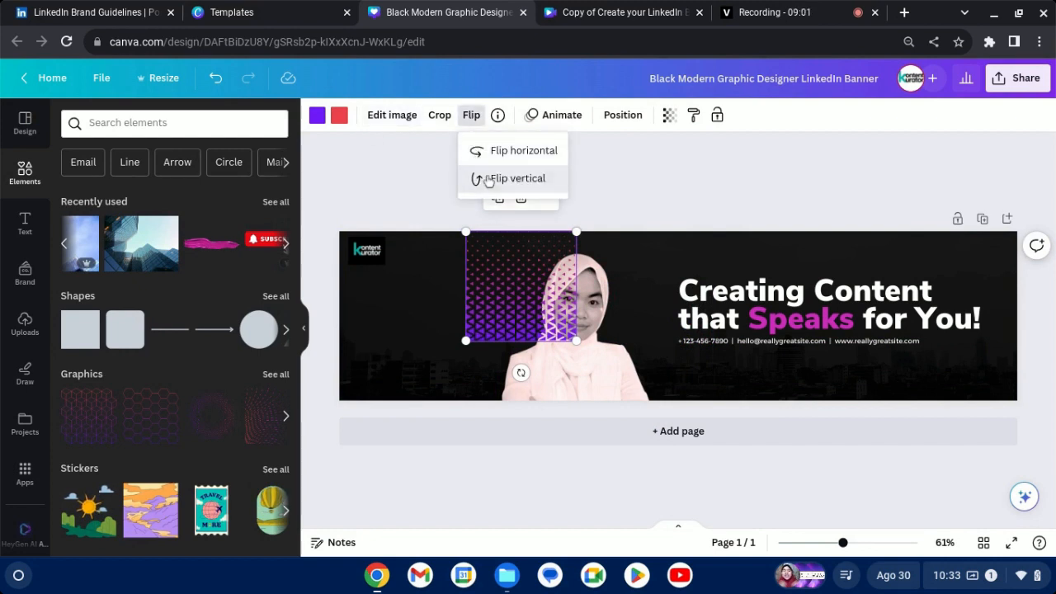
left_click(483, 179)
left_click_drag(490, 265, 535, 277)
left_click_drag(521, 342, 484, 378)
left_click_drag(632, 379, 639, 385)
left_click(652, 388)
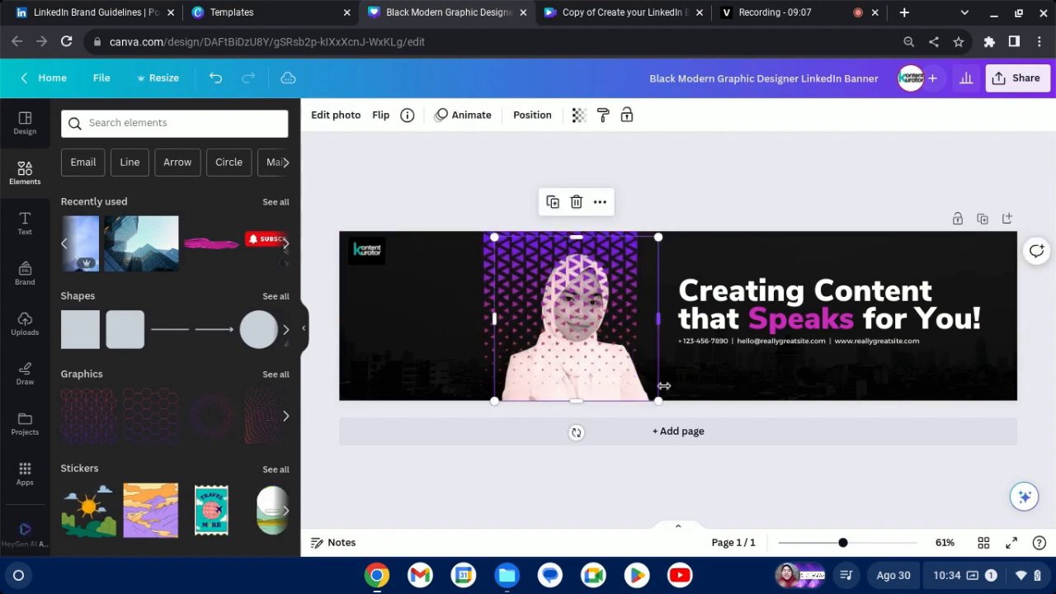
left_click(666, 392)
Crop the triangle pattern by enlarging its image slightly beyond the frame, and apply the crop.
double_click(497, 245)
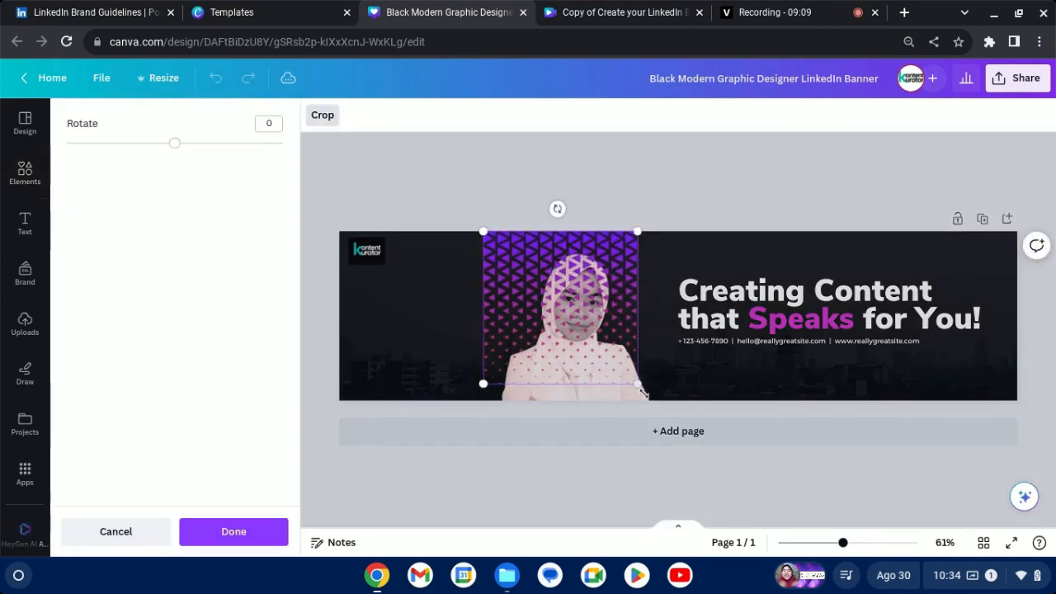
left_click_drag(636, 384, 658, 395)
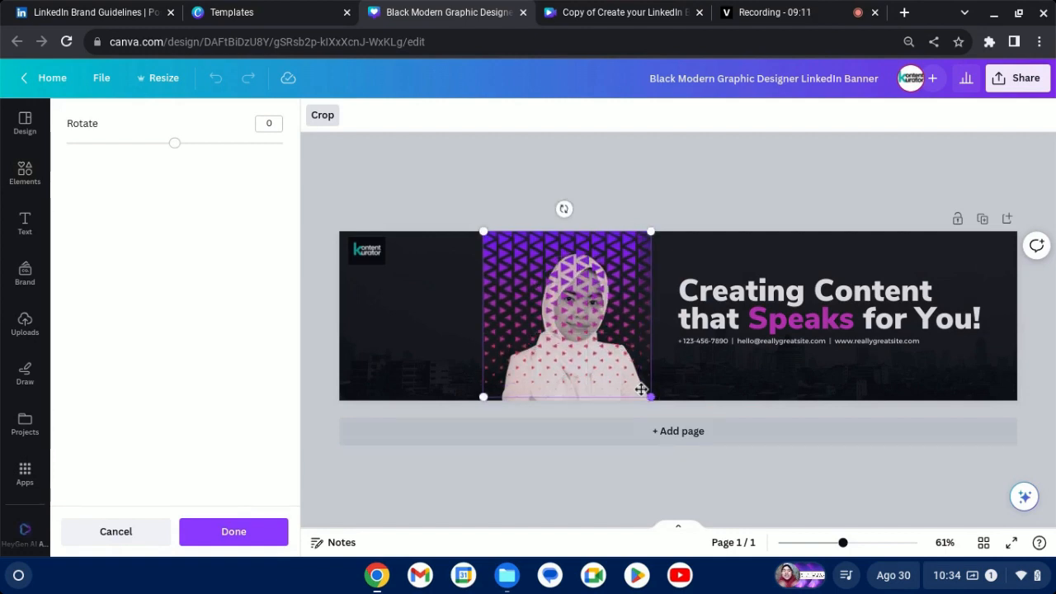
left_click(246, 532)
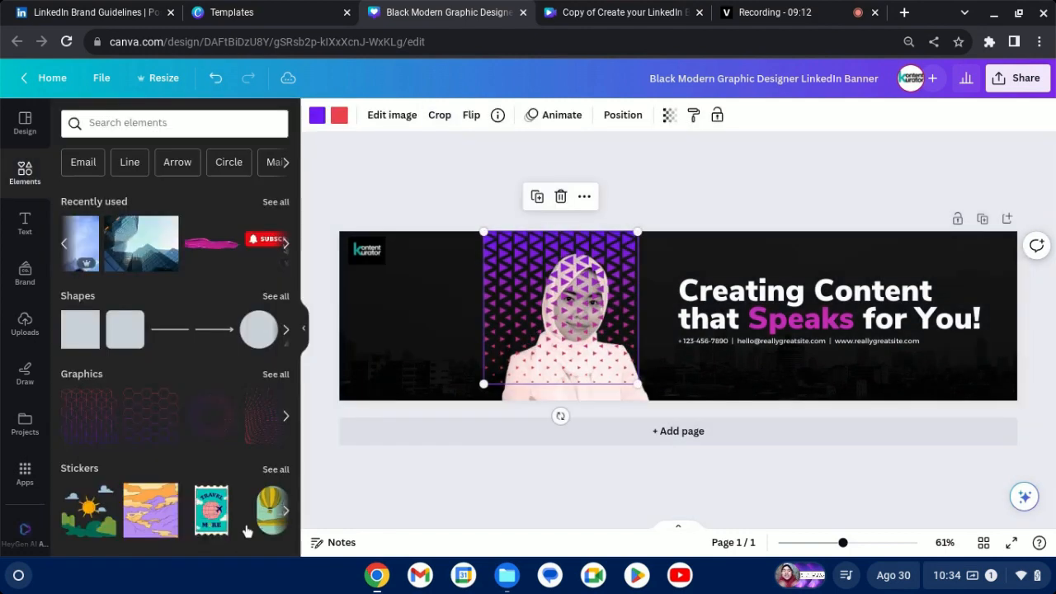
Shift the triangle pattern slightly to the right so it is centred on the portrait, and send it behind the portrait.
left_click(446, 181)
left_click_drag(518, 243, 532, 244)
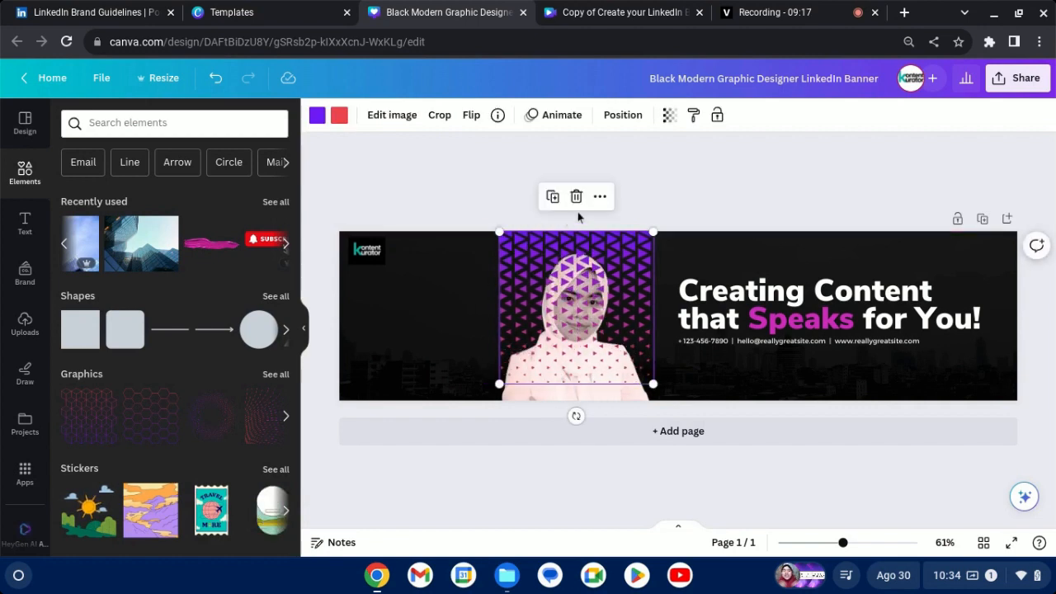
left_click(600, 196)
mouse_move(662, 330)
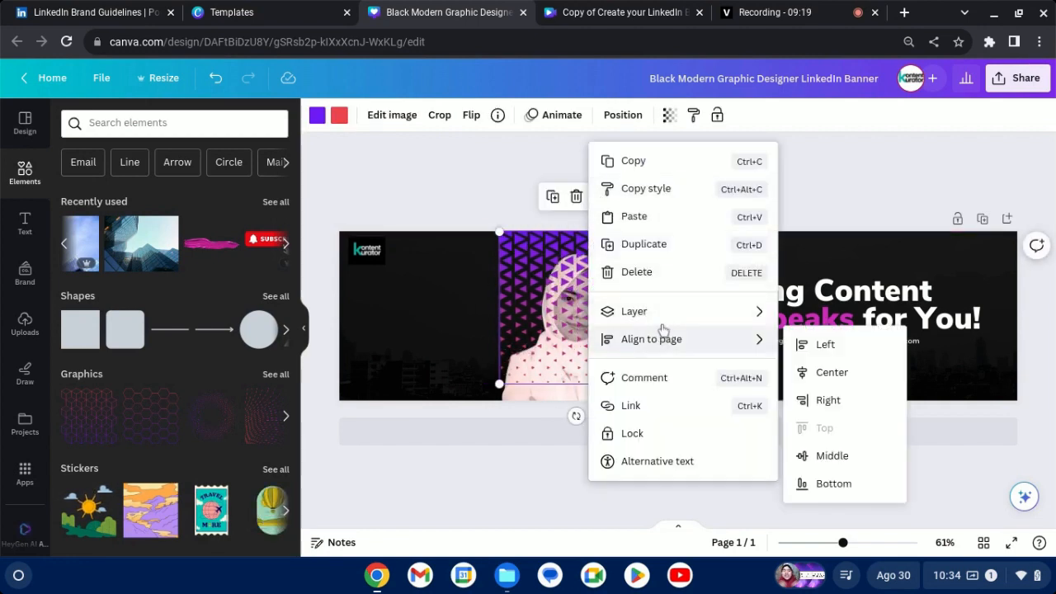
left_click(827, 401)
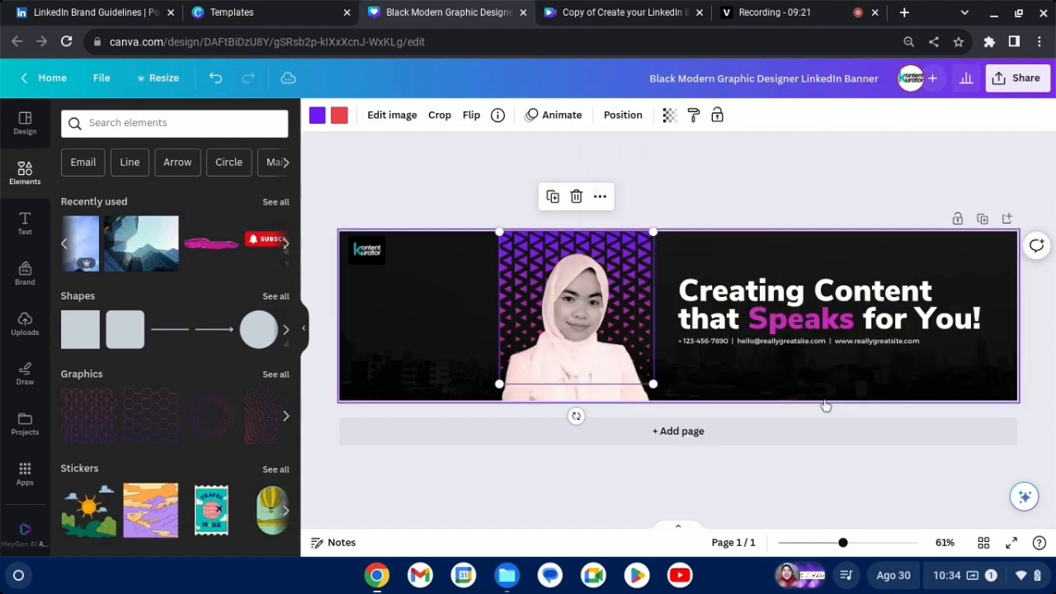
left_click(431, 185)
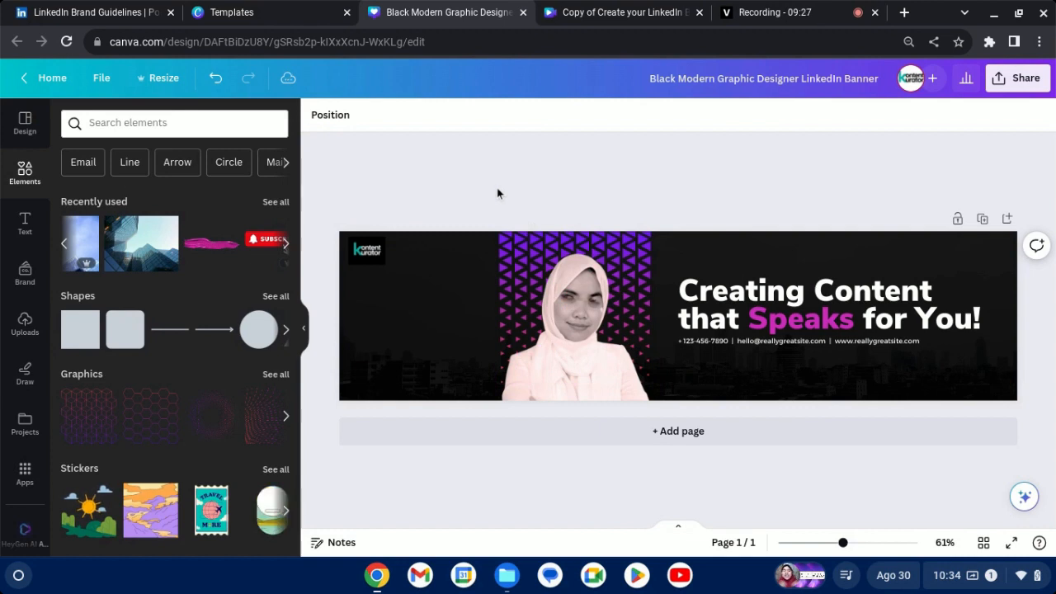
Delete the faded city skyline photo from the banner background.
left_click(859, 543)
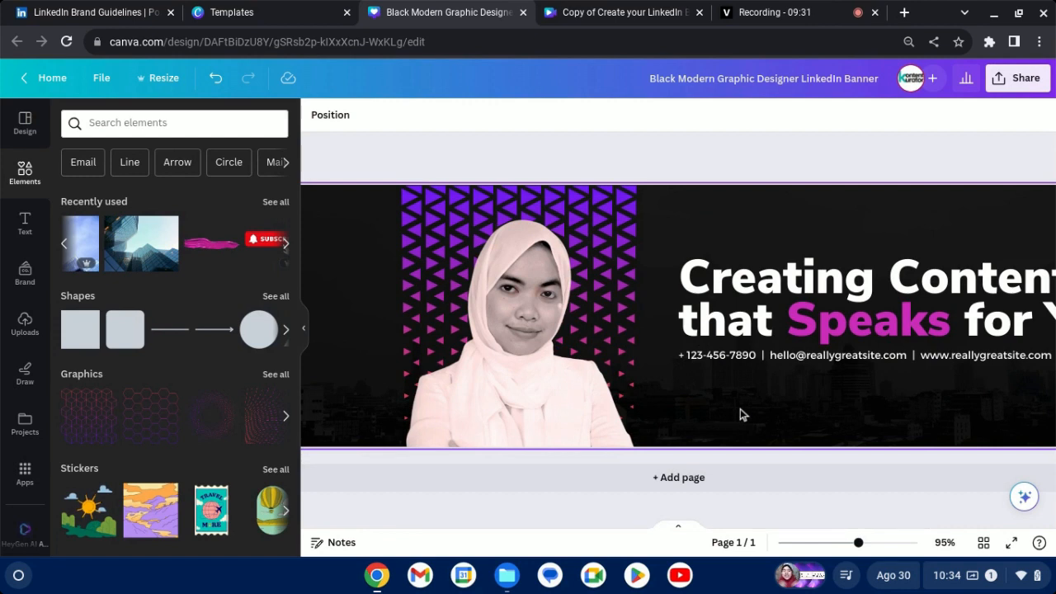
scroll(740, 408, "left", 5)
left_click(446, 406)
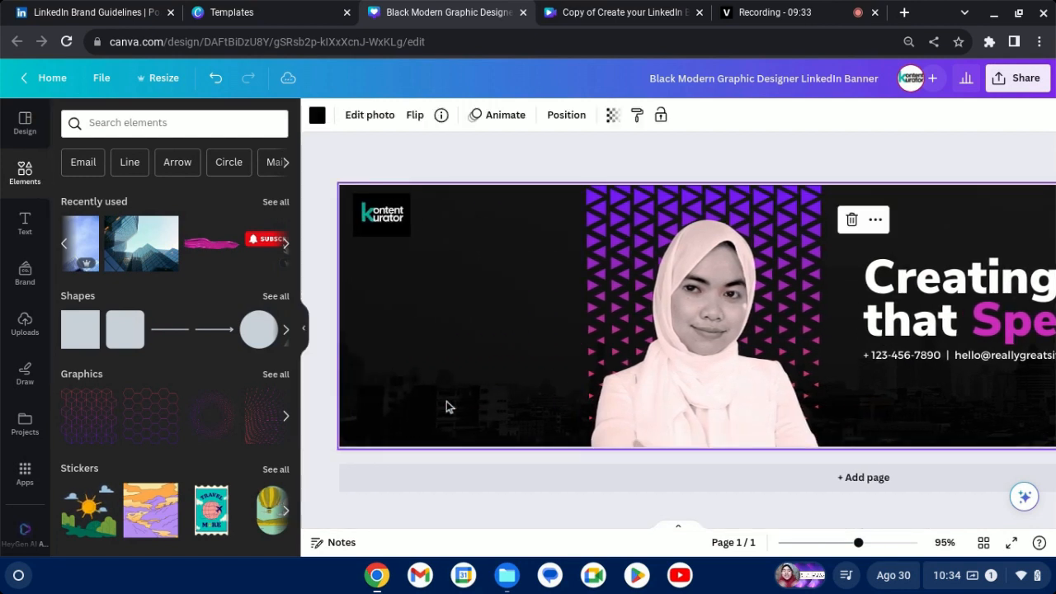
key("Delete")
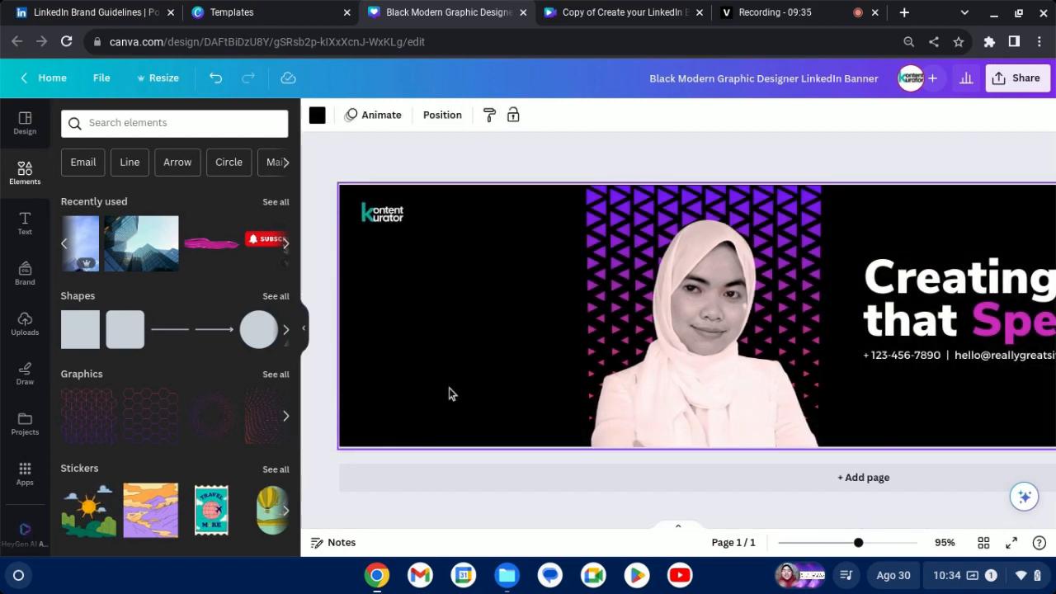
Fill the banner background with the recently used glass skyscraper photo by copying its style, and delete the loose photo.
scroll(449, 383, "right", 8)
scroll(455, 374, "left", 5)
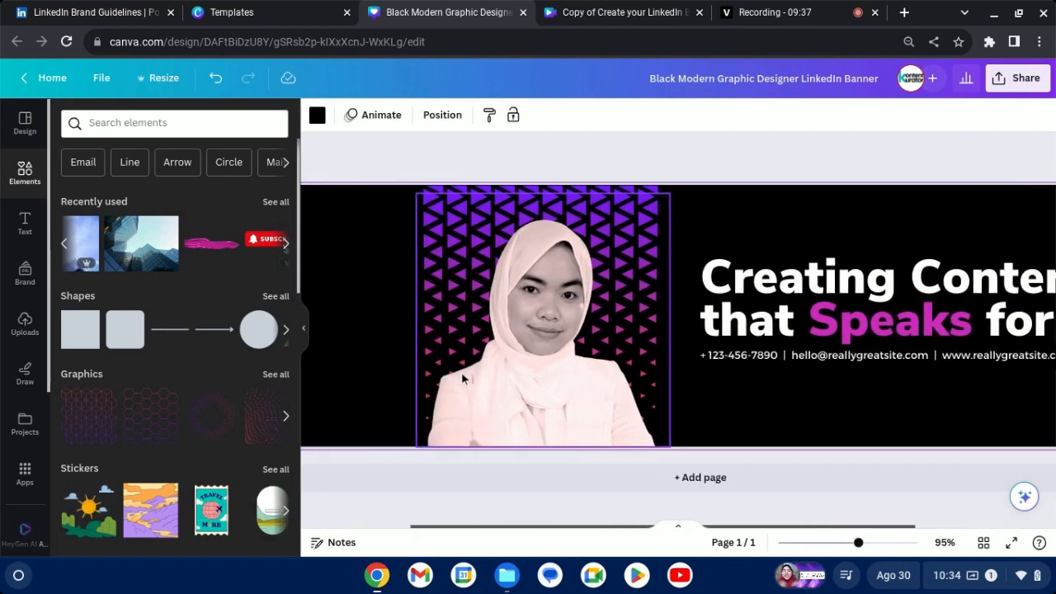
scroll(463, 378, "left", 3)
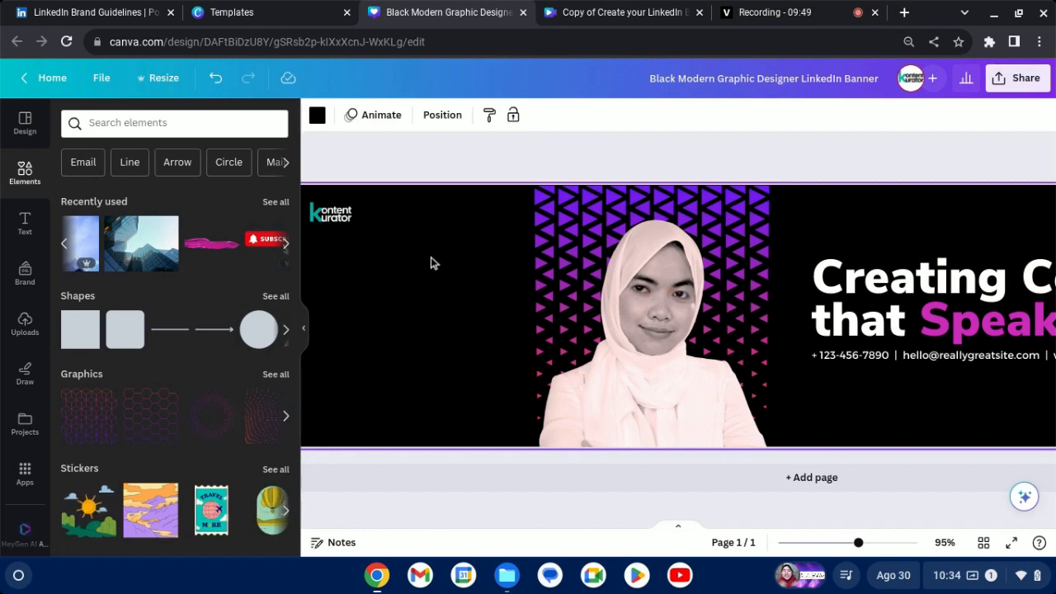
left_click(140, 247)
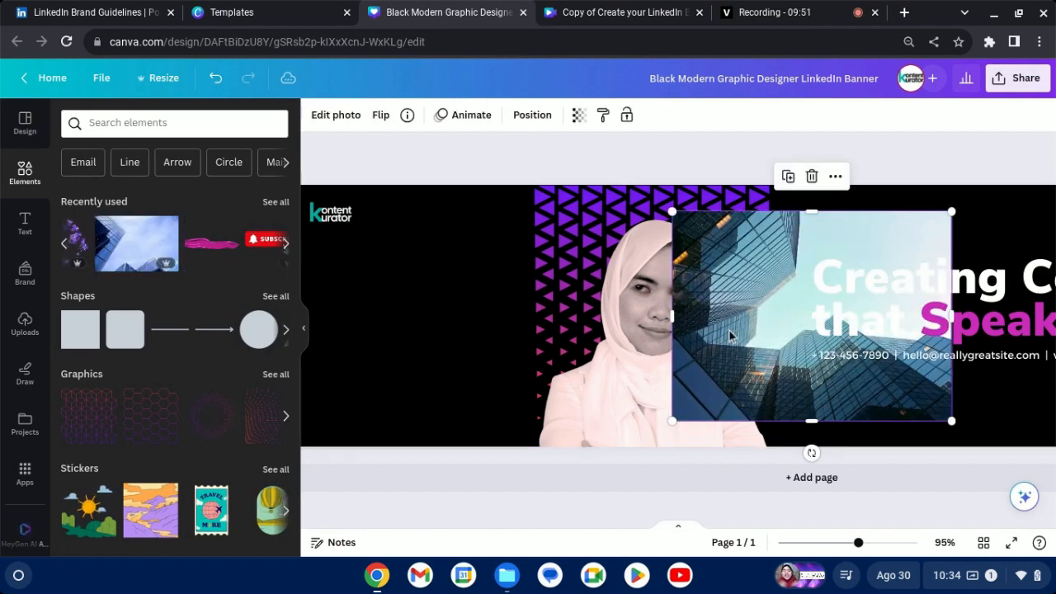
left_click_drag(665, 346, 421, 343)
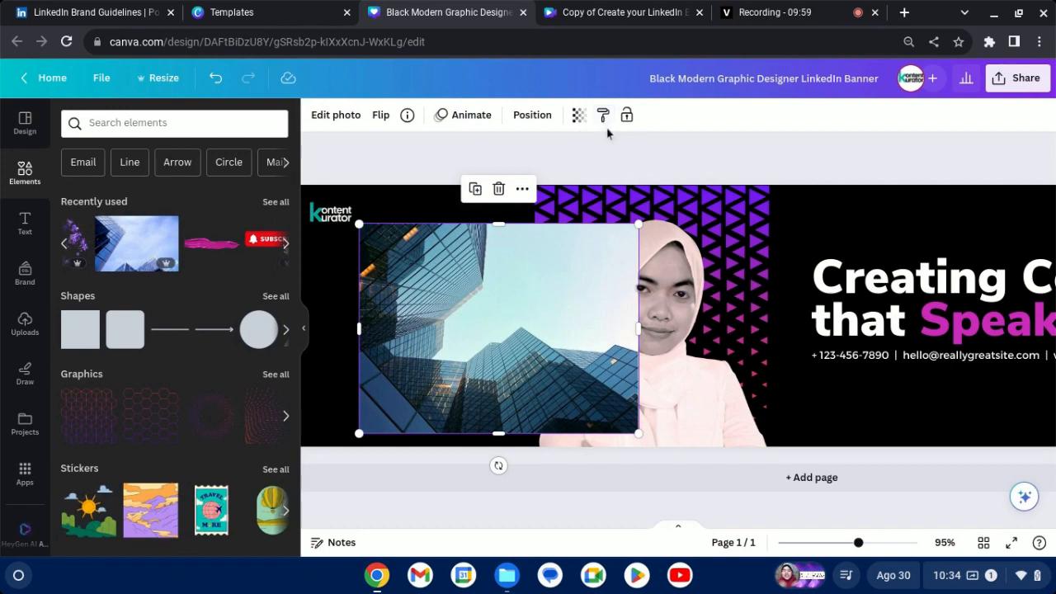
left_click(603, 115)
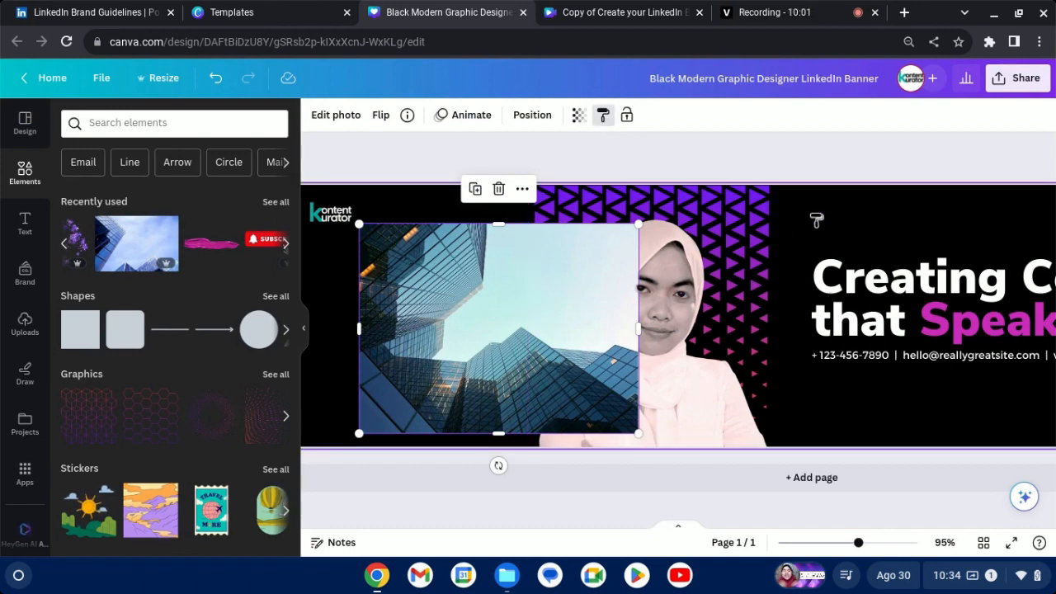
left_click(816, 219)
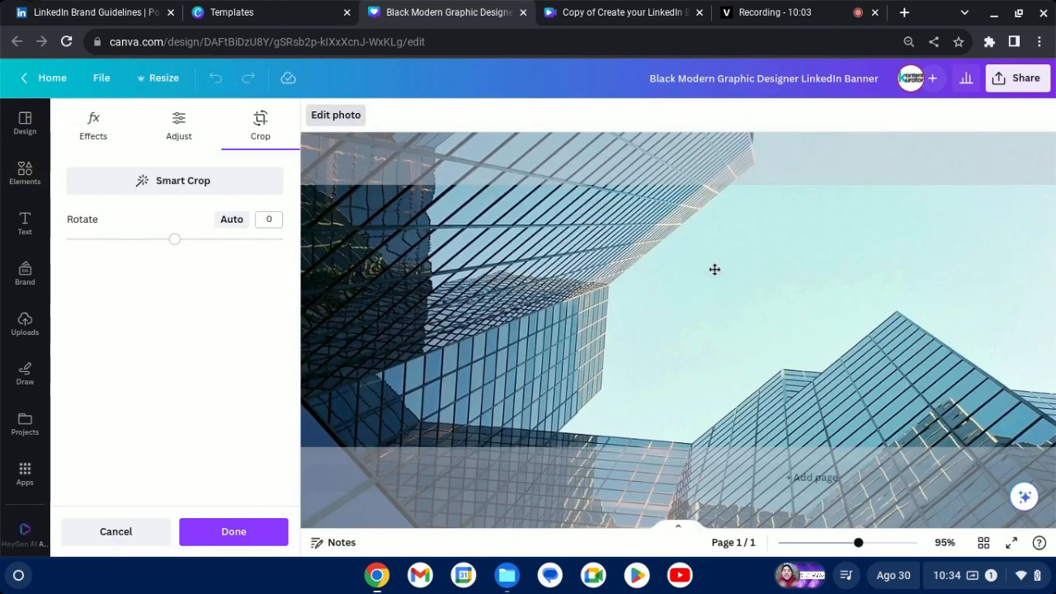
left_click(255, 528)
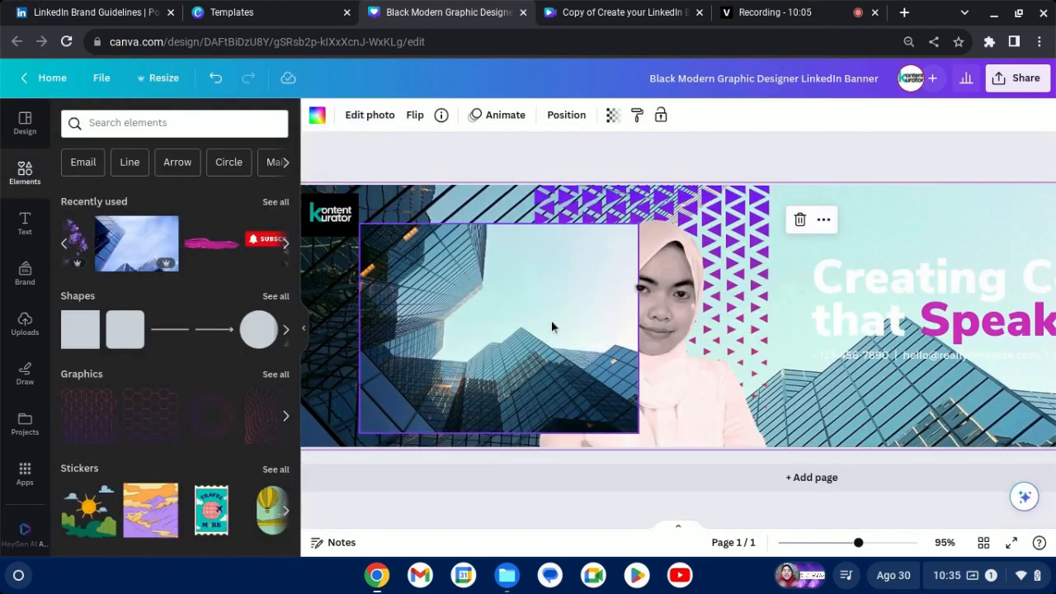
key("Delete")
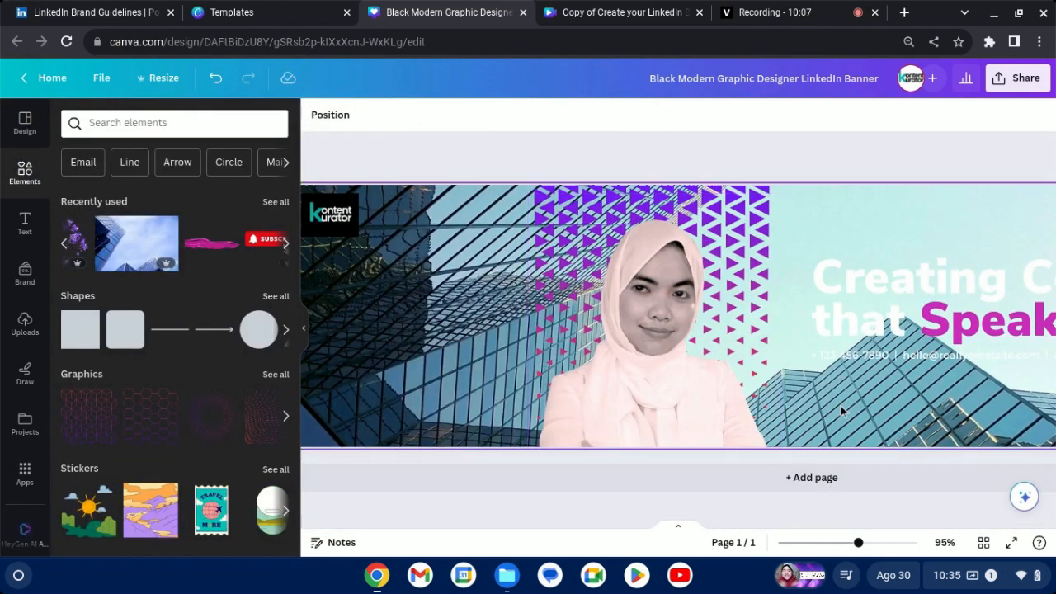
Set the skyscraper background photo's transparency to 15 and show the banner in full screen.
scroll(841, 410, "down", 3, "ctrl")
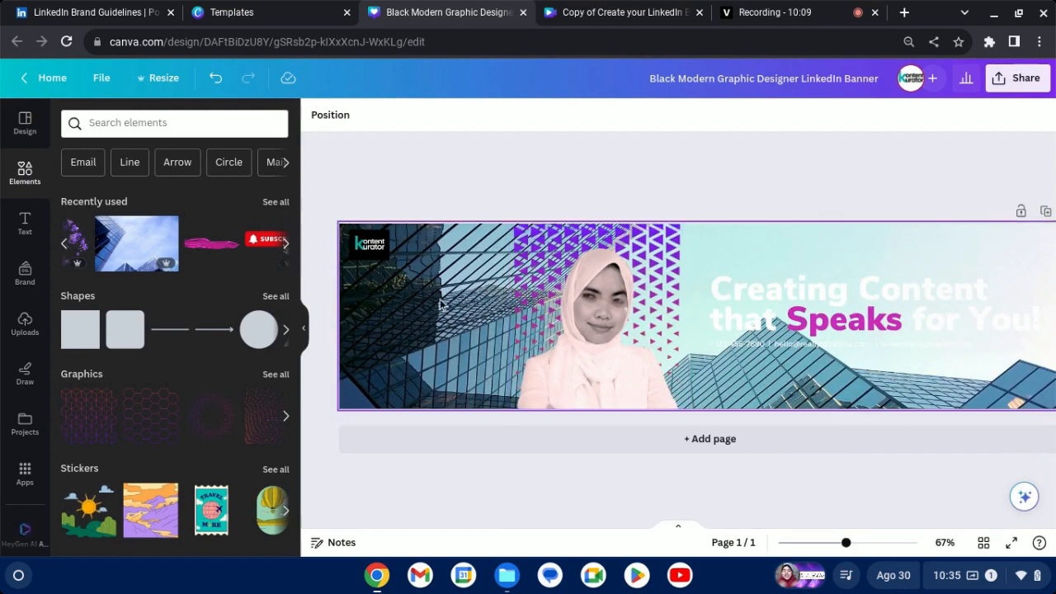
left_click(439, 302)
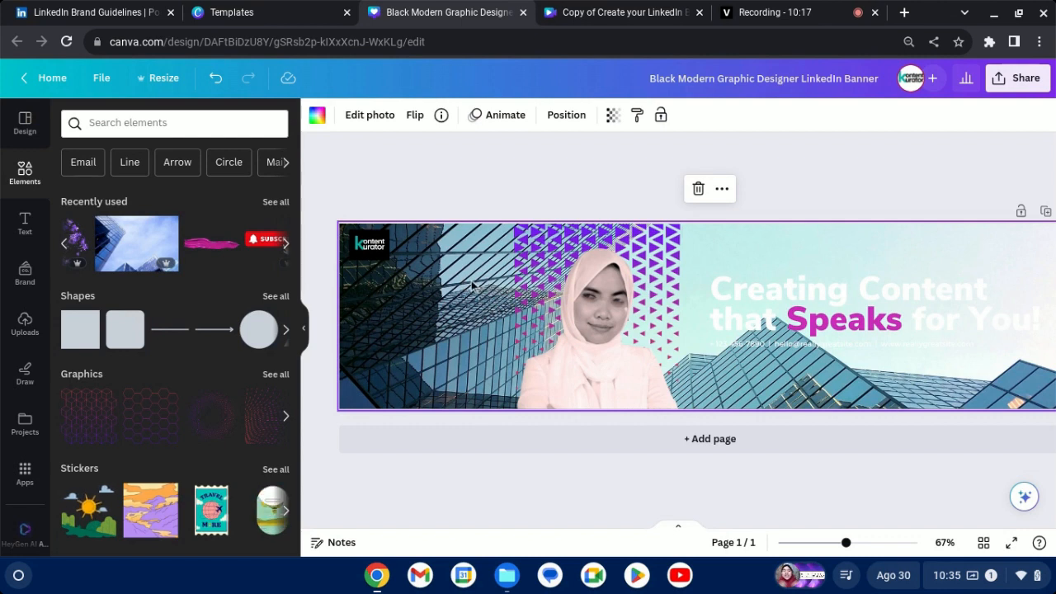
left_click(612, 117)
left_click_drag(613, 170, 500, 179)
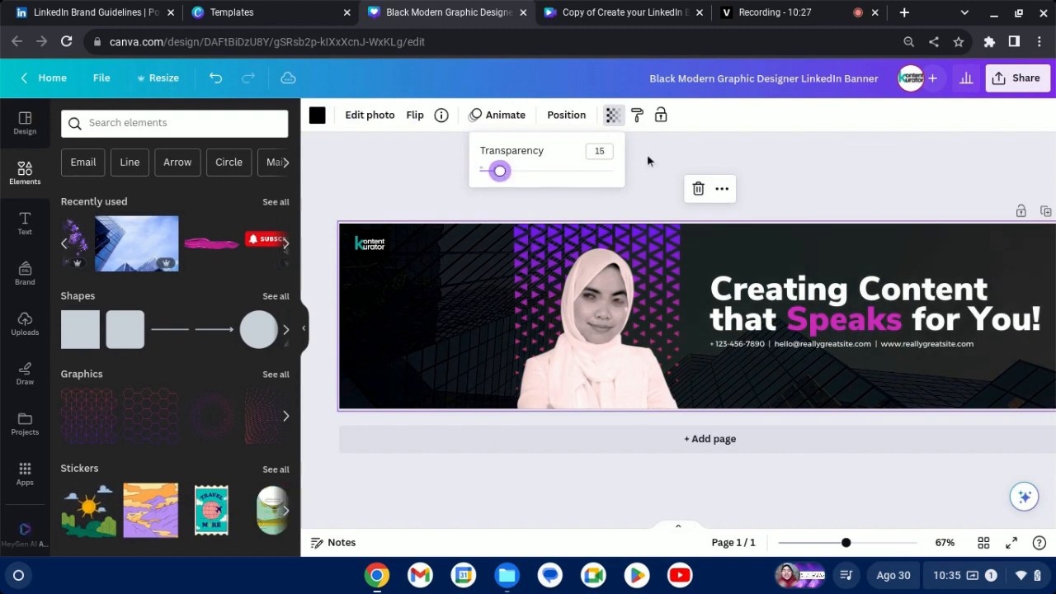
left_click(740, 142)
left_click(804, 182)
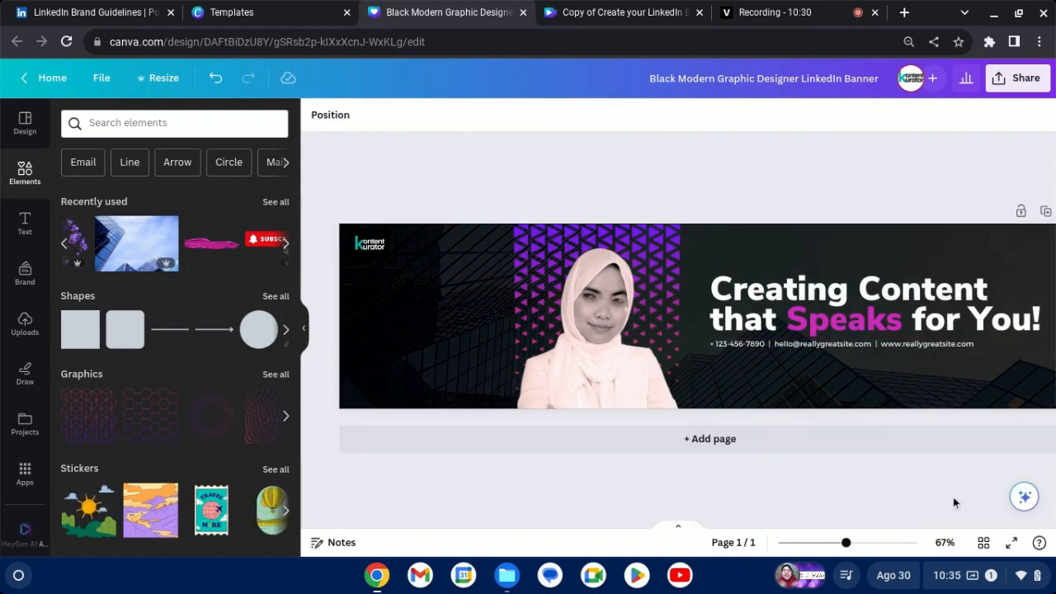
left_click(1013, 544)
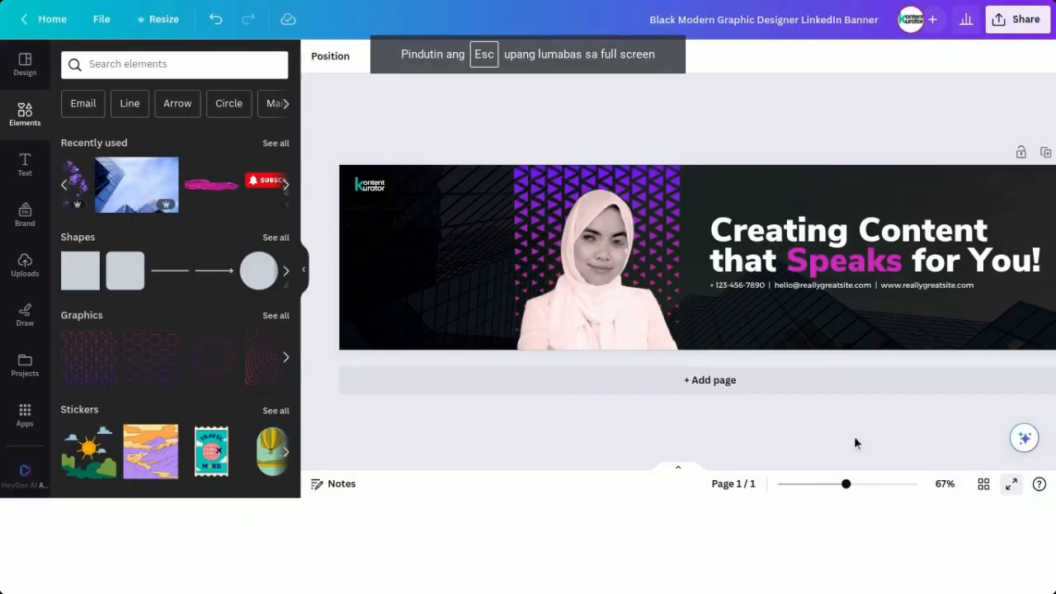